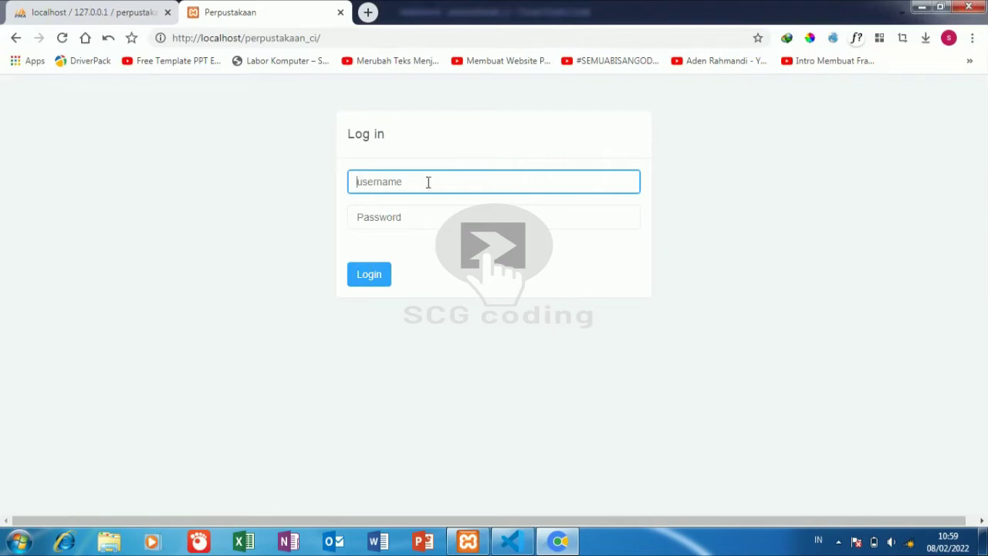
- Paste the copied username into the login form and copy the first user's password from the tbl_user table
{"action": "right_click", "coordinate": [427, 181]}
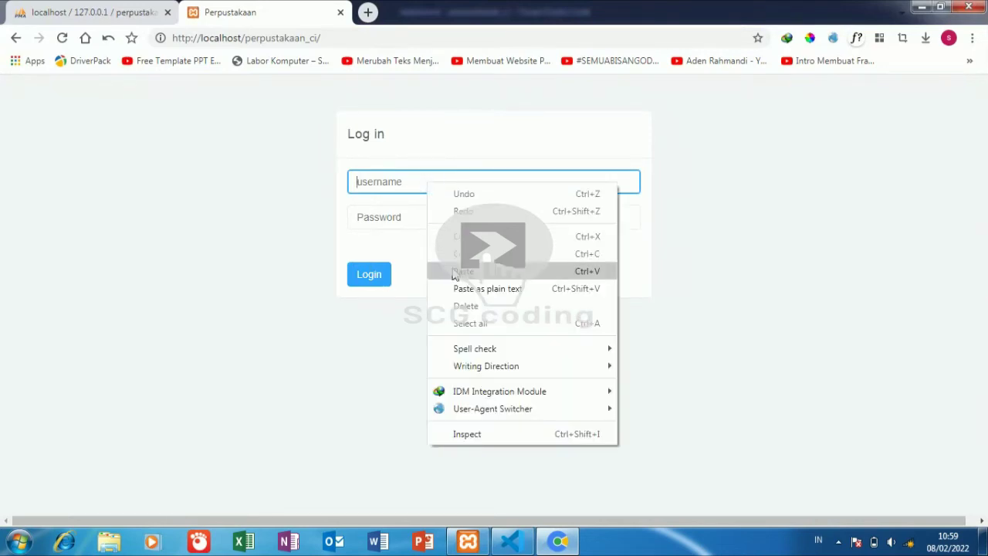
{"action": "left_click", "coordinate": [456, 274]}
{"action": "left_click", "coordinate": [135, 11]}
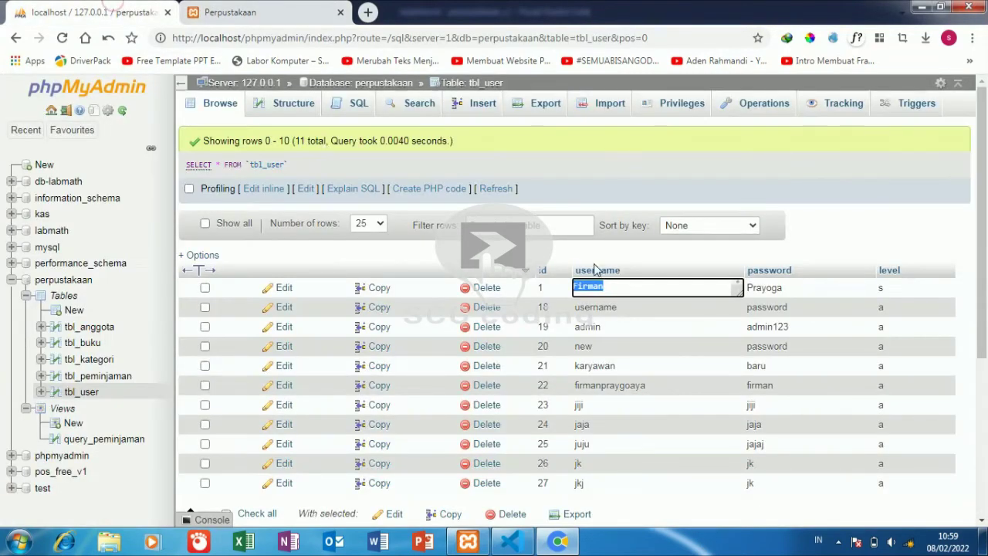
{"action": "left_click", "coordinate": [766, 288]}
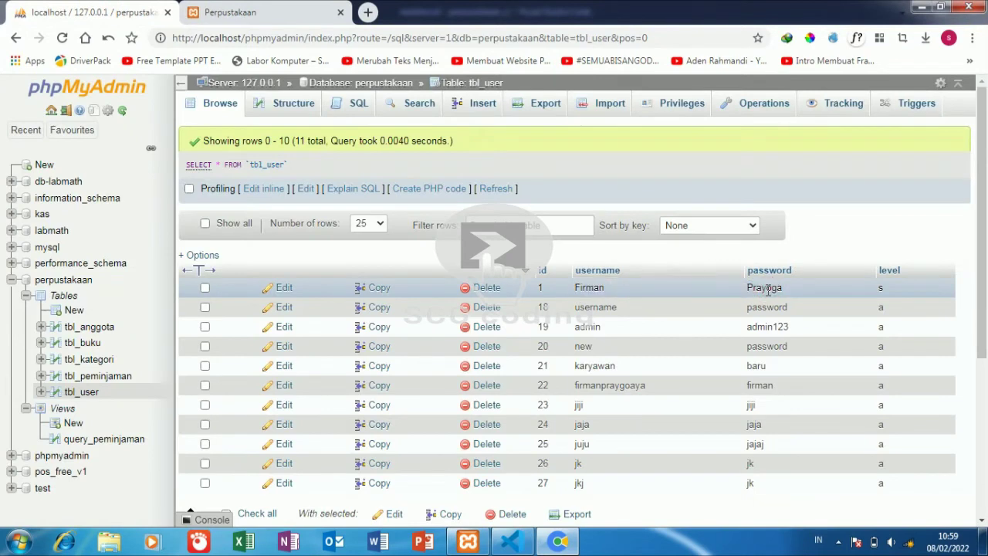
{"action": "double_click", "coordinate": [768, 288]}
{"action": "right_click", "coordinate": [763, 288]}
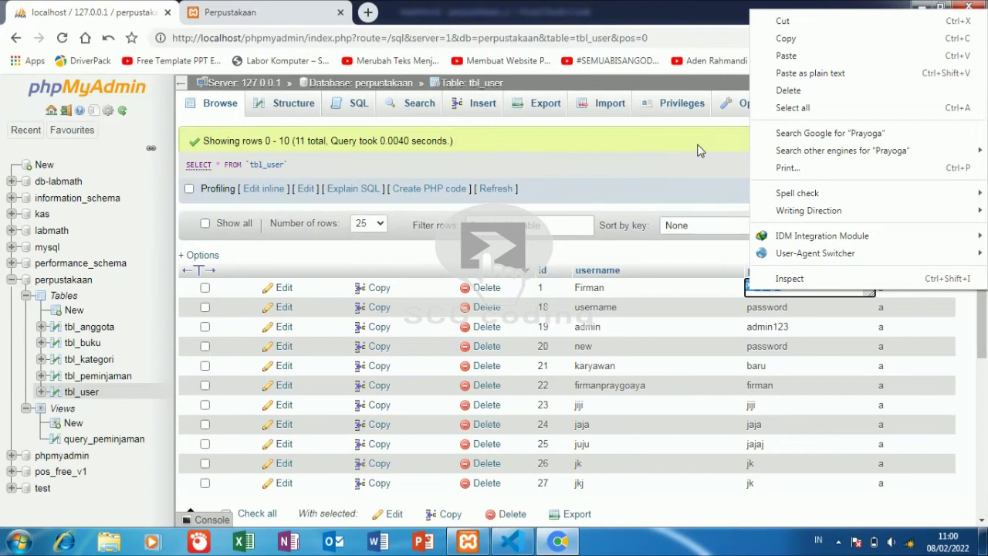
{"action": "left_click", "coordinate": [816, 39]}
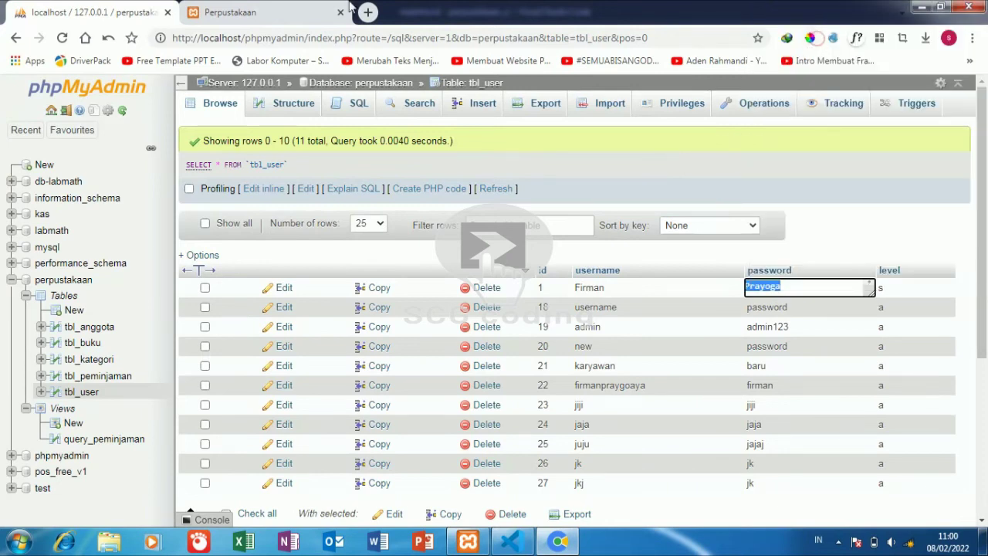
- Paste the copied password into the login form's password field and log in
{"action": "left_click", "coordinate": [278, 9]}
{"action": "right_click", "coordinate": [382, 227]}
{"action": "left_click", "coordinate": [410, 295]}
{"action": "left_click", "coordinate": [373, 279]}
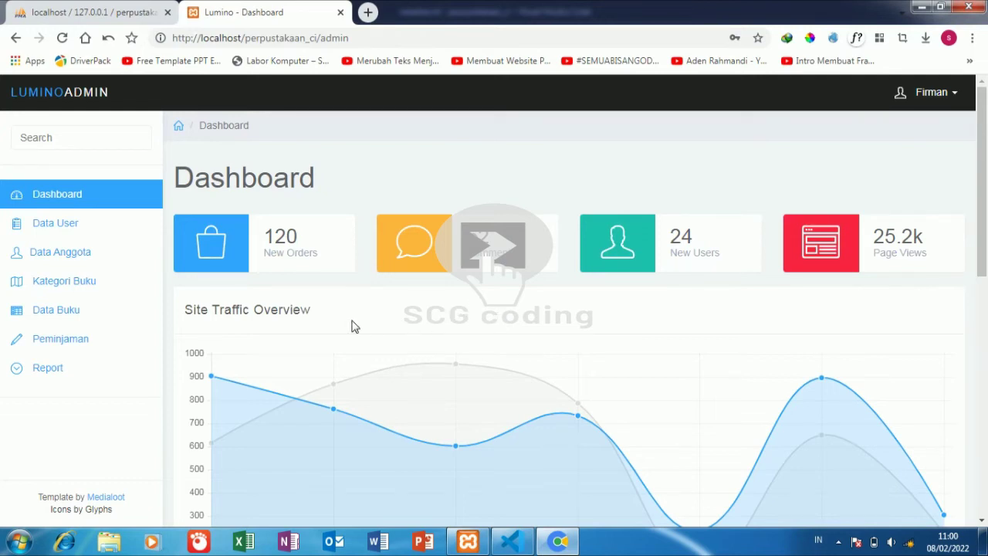
- Open the Data User page, check the level choices in the new-user form, and close the form
{"action": "left_click", "coordinate": [90, 229]}
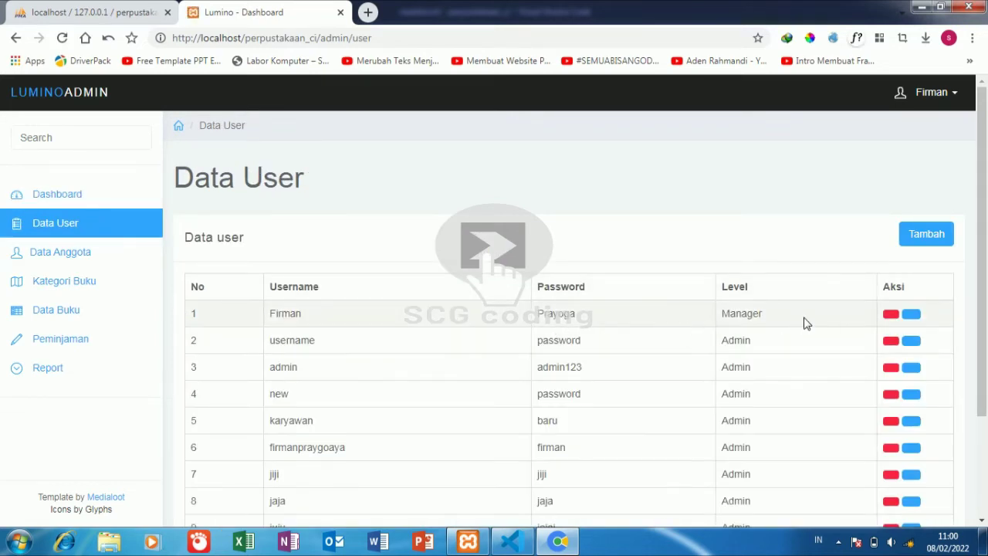
{"action": "left_click", "coordinate": [946, 235]}
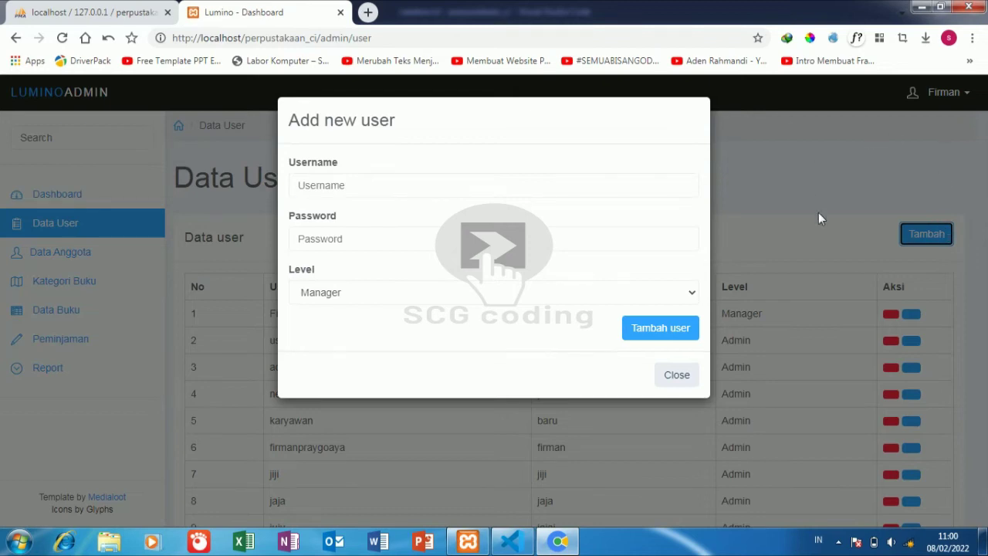
{"action": "left_click", "coordinate": [676, 293]}
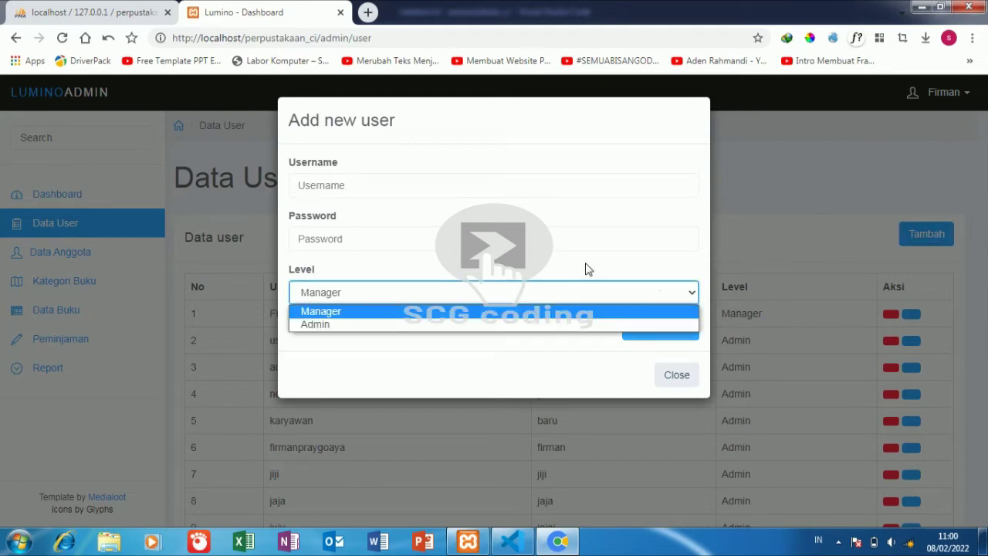
{"action": "left_click", "coordinate": [787, 223]}
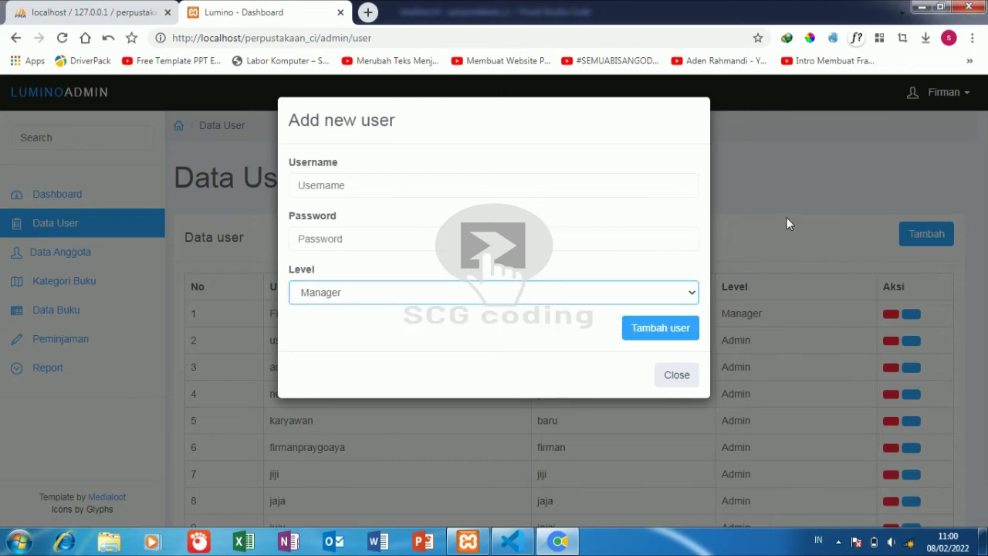
{"action": "left_click", "coordinate": [786, 223]}
- Start a new user and set the username to admin123, reusing the word "admin" copied from the page address
{"action": "left_click_drag", "start_coordinate": [321, 37], "coordinate": [348, 42]}
{"action": "right_click", "coordinate": [346, 44]}
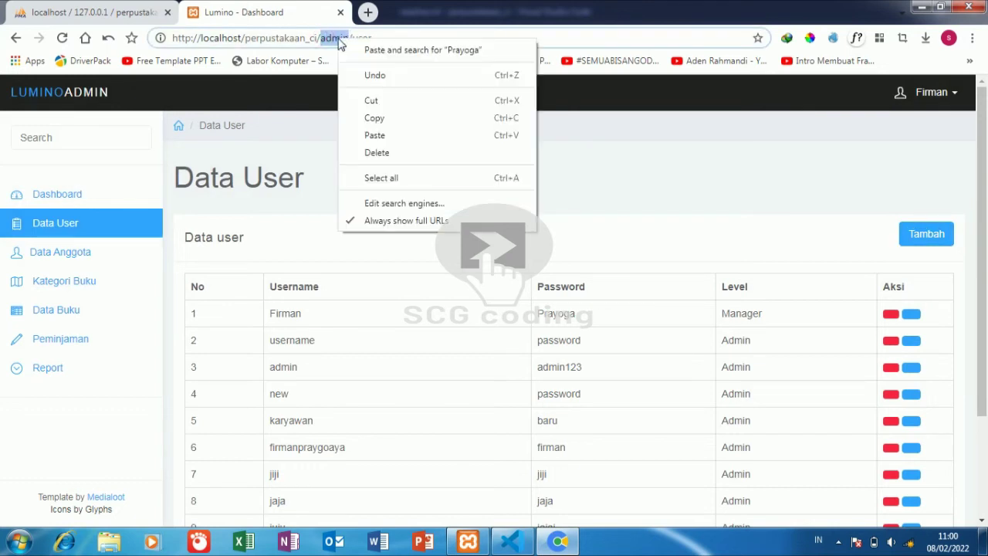
{"action": "left_click", "coordinate": [382, 117]}
{"action": "left_click", "coordinate": [901, 242]}
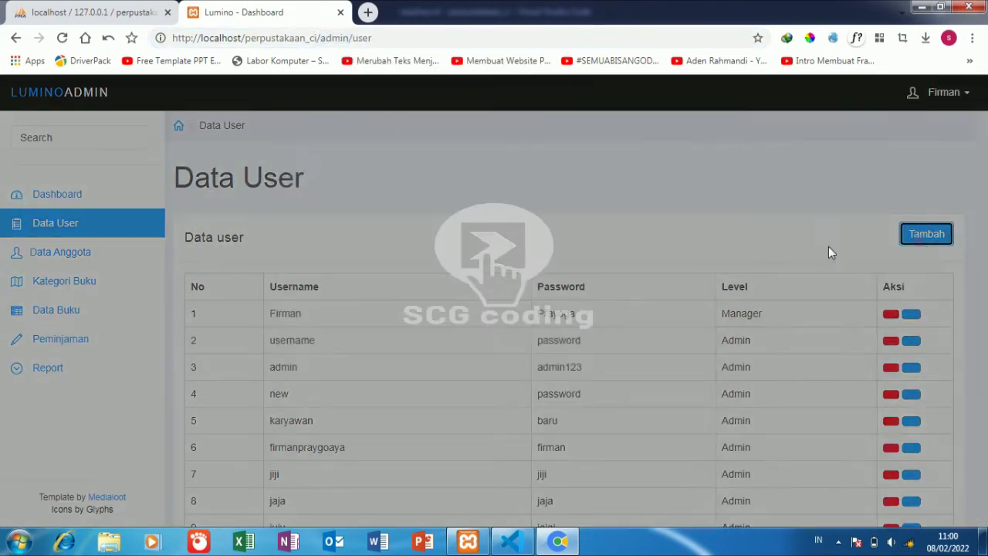
{"action": "right_click", "coordinate": [351, 177]}
{"action": "left_click", "coordinate": [387, 264]}
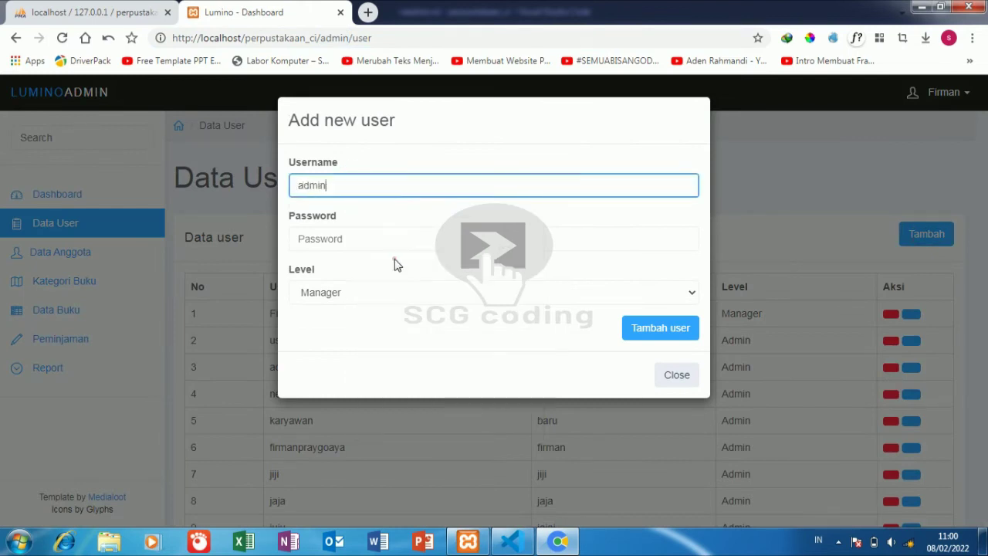
{"action": "left_click", "coordinate": [352, 244]}
- Copy the new user's username into the password field, set the level to Admin, and add the user
{"action": "double_click", "coordinate": [352, 183]}
{"action": "right_click", "coordinate": [309, 183]}
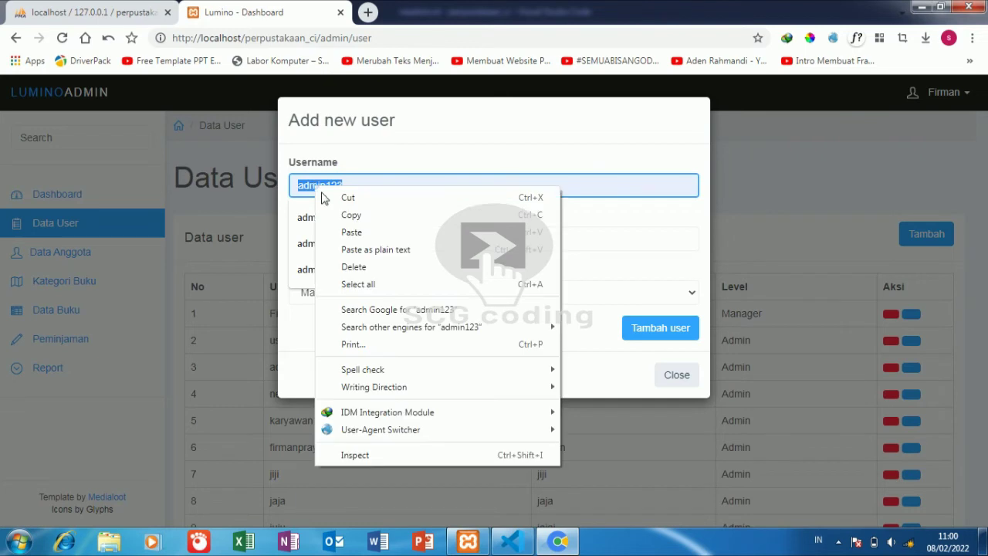
{"action": "left_click", "coordinate": [353, 214]}
{"action": "right_click", "coordinate": [469, 239]}
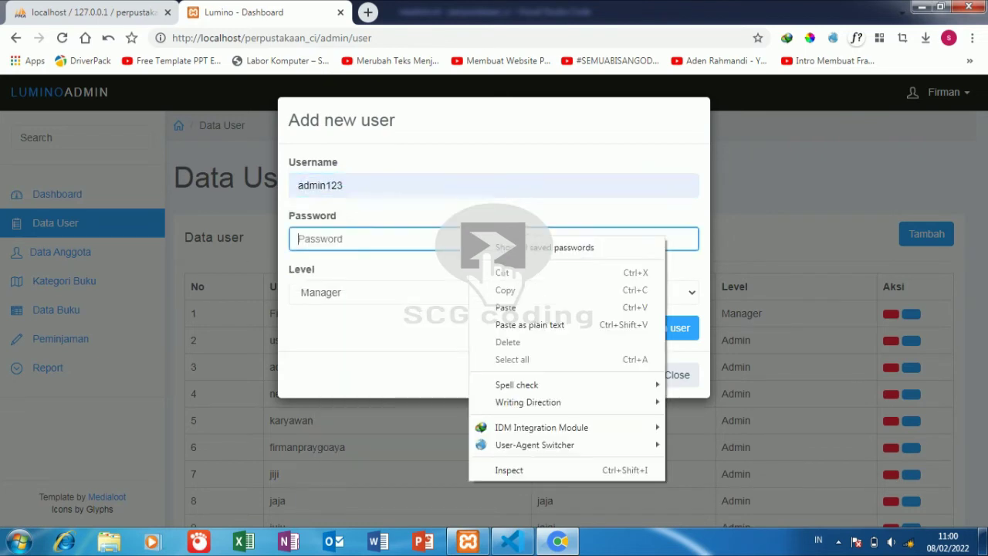
{"action": "left_click", "coordinate": [501, 304]}
{"action": "left_click", "coordinate": [573, 299]}
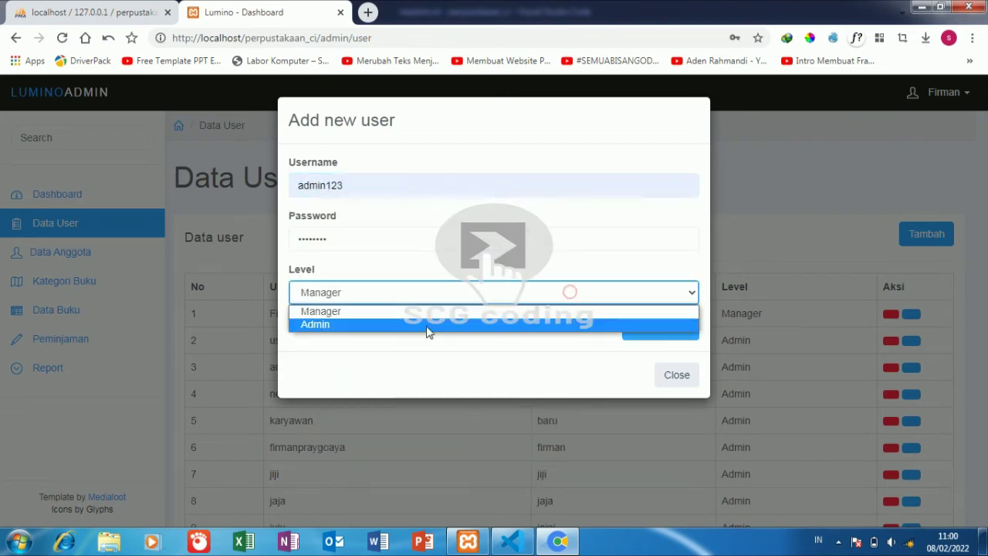
{"action": "left_click", "coordinate": [414, 325]}
{"action": "left_click", "coordinate": [654, 330]}
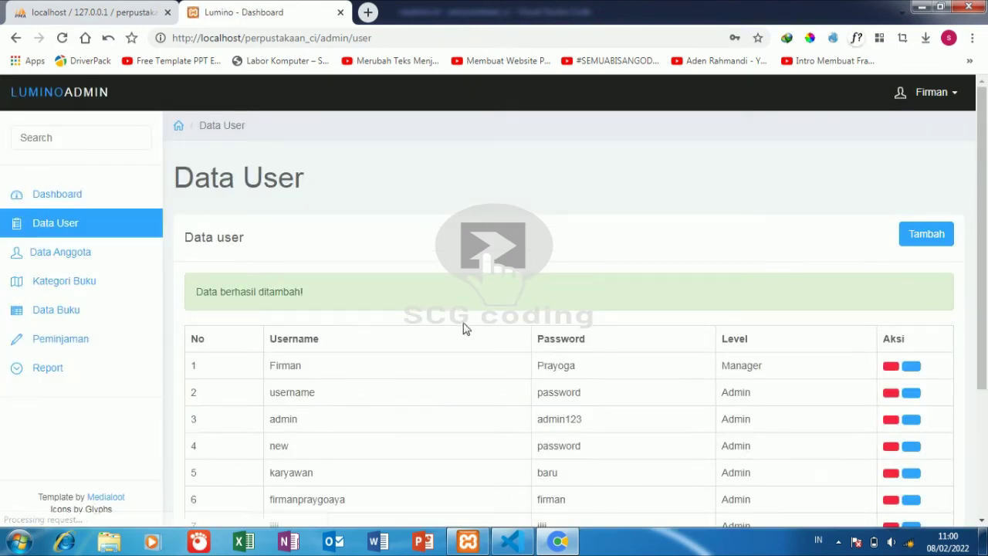
- Look through the user list and open its second page to find the newly added user
{"action": "scroll", "coordinate": [397, 335], "scroll_direction": "down", "scroll_amount": 3}
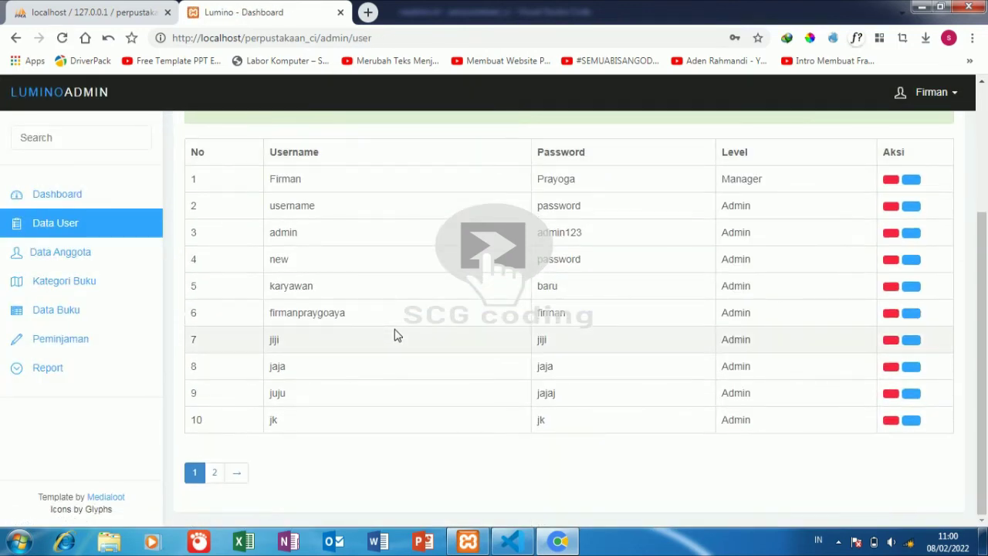
{"action": "scroll", "coordinate": [282, 384], "scroll_direction": "up", "scroll_amount": 3}
{"action": "scroll", "coordinate": [280, 373], "scroll_direction": "down", "scroll_amount": 3}
{"action": "left_click", "coordinate": [214, 471]}
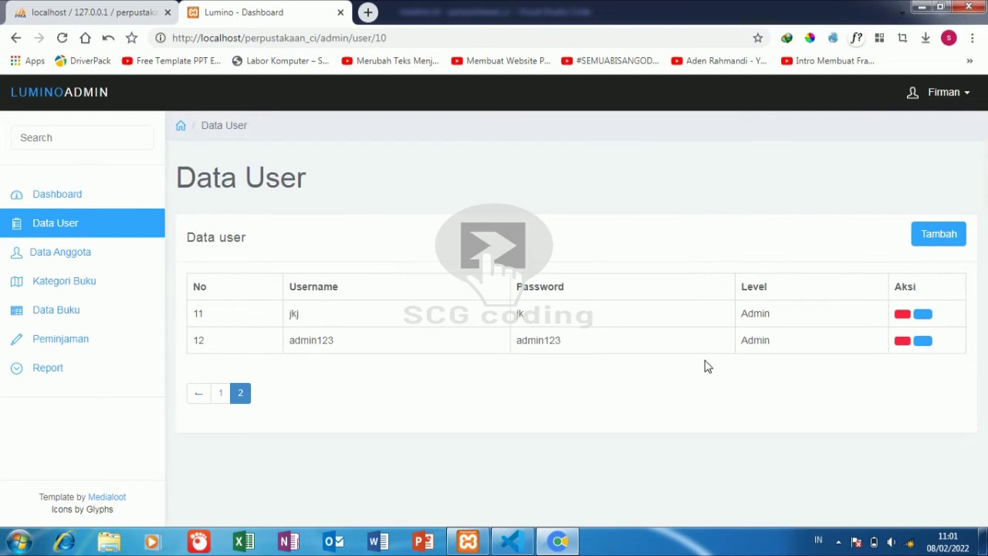
- Open the update form for user admin123, choose the Admin level, and close the form without saving
{"action": "left_click", "coordinate": [923, 341]}
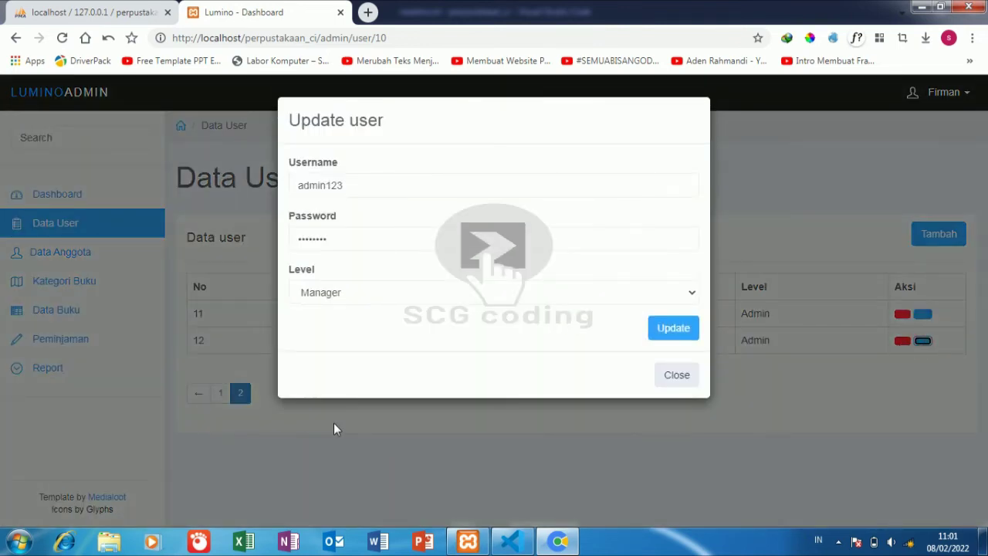
{"action": "left_click", "coordinate": [449, 292]}
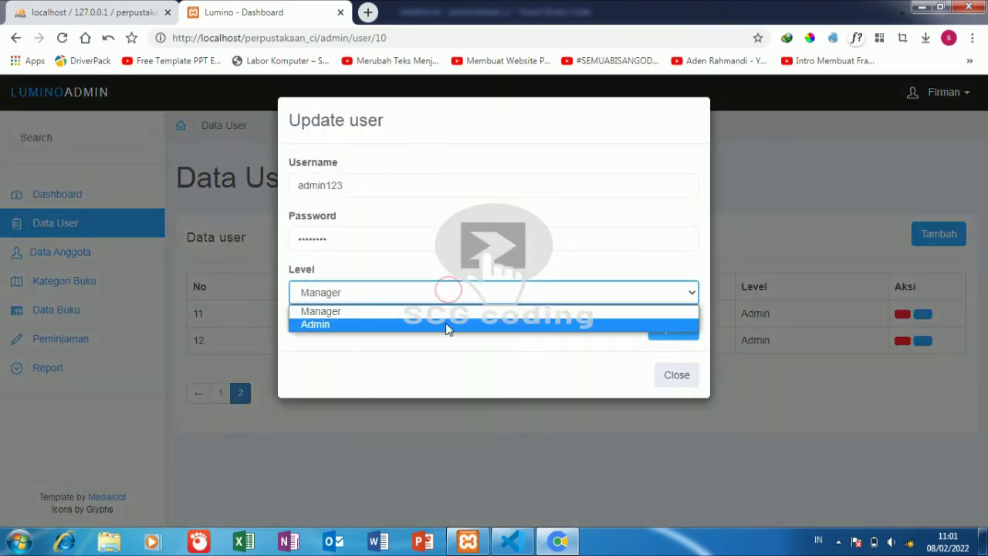
{"action": "left_click", "coordinate": [448, 324]}
{"action": "left_click", "coordinate": [509, 431]}
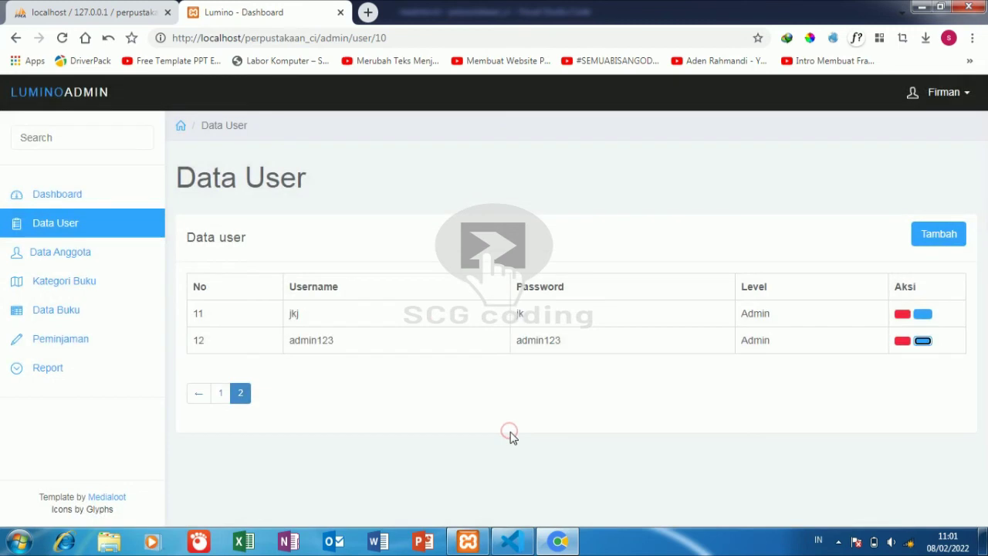
- Open the Data Anggota page and start adding a new member
{"action": "left_click", "coordinate": [59, 252]}
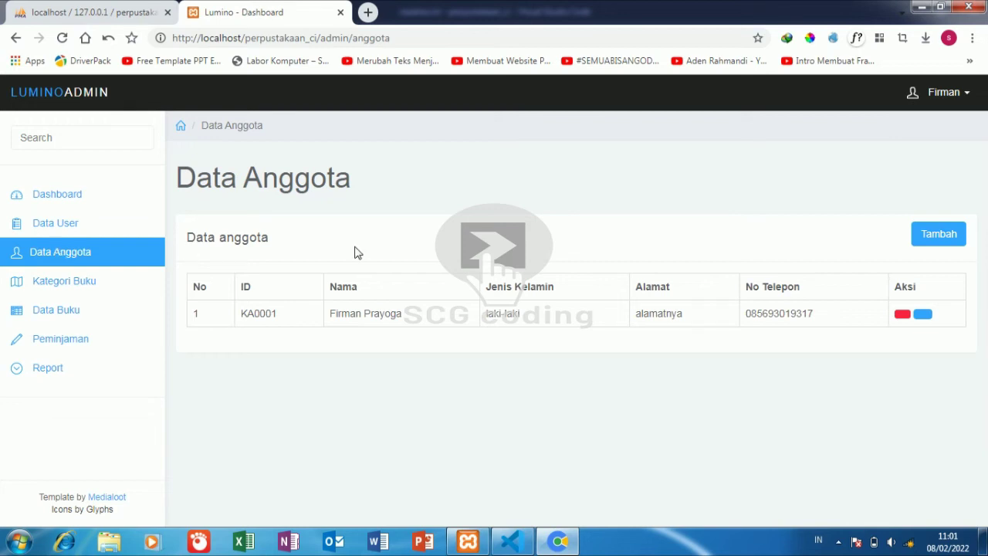
{"action": "left_click", "coordinate": [921, 244]}
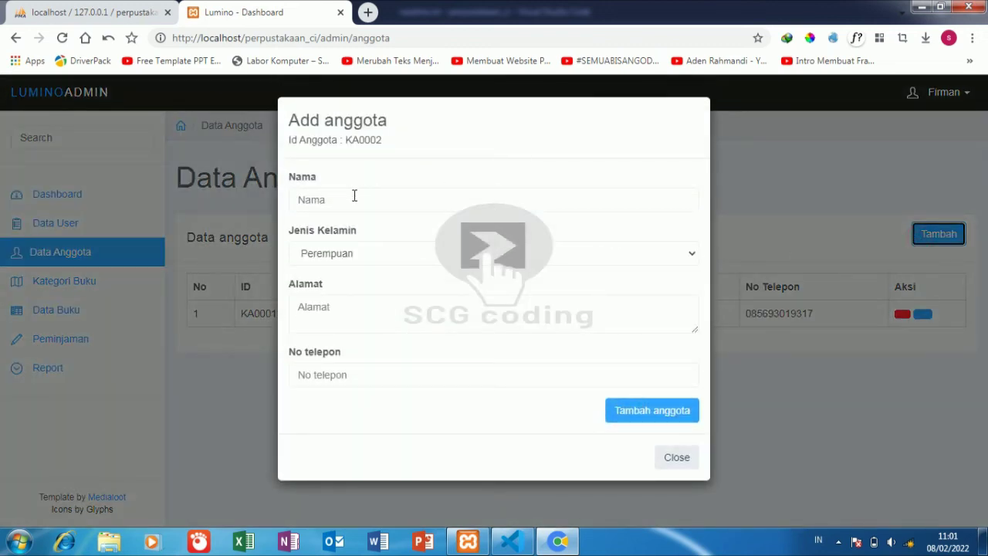
{"action": "right_click", "coordinate": [354, 197]}
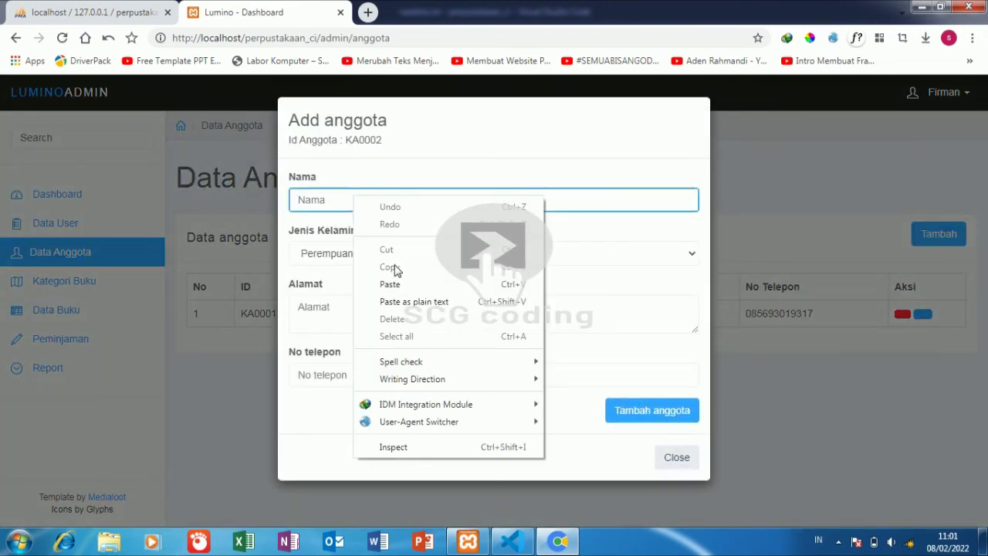
{"action": "left_click", "coordinate": [361, 94]}
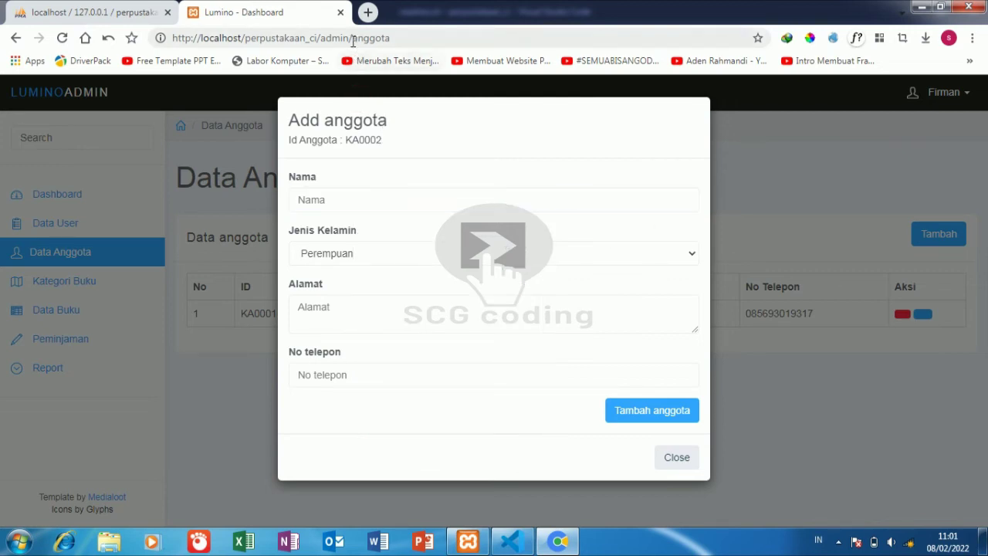
- Set the member's name to anggota1, reusing "anggota" copied from the page address, and copy the finished name
{"action": "left_click_drag", "start_coordinate": [352, 38], "coordinate": [403, 38]}
{"action": "right_click", "coordinate": [378, 39]}
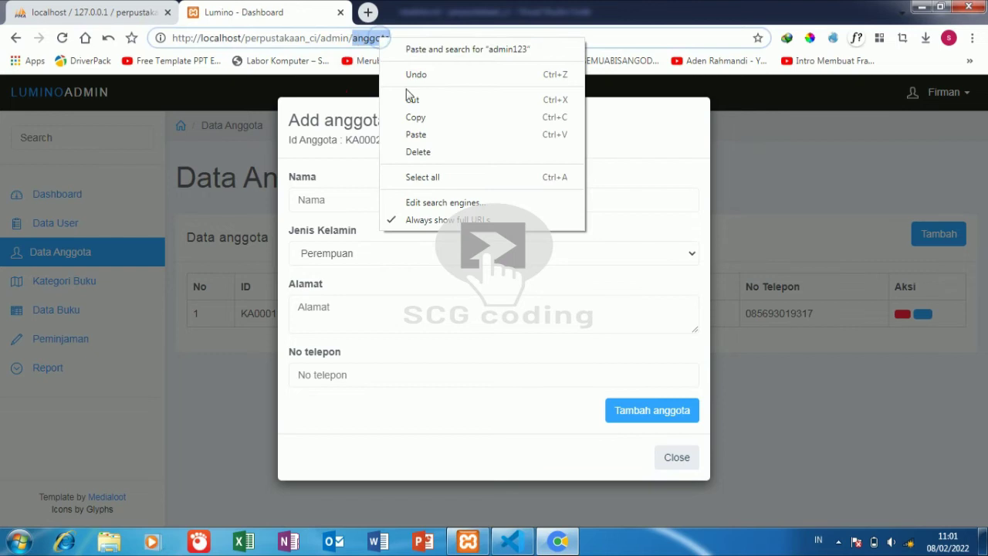
{"action": "left_click", "coordinate": [415, 116]}
{"action": "right_click", "coordinate": [336, 196]}
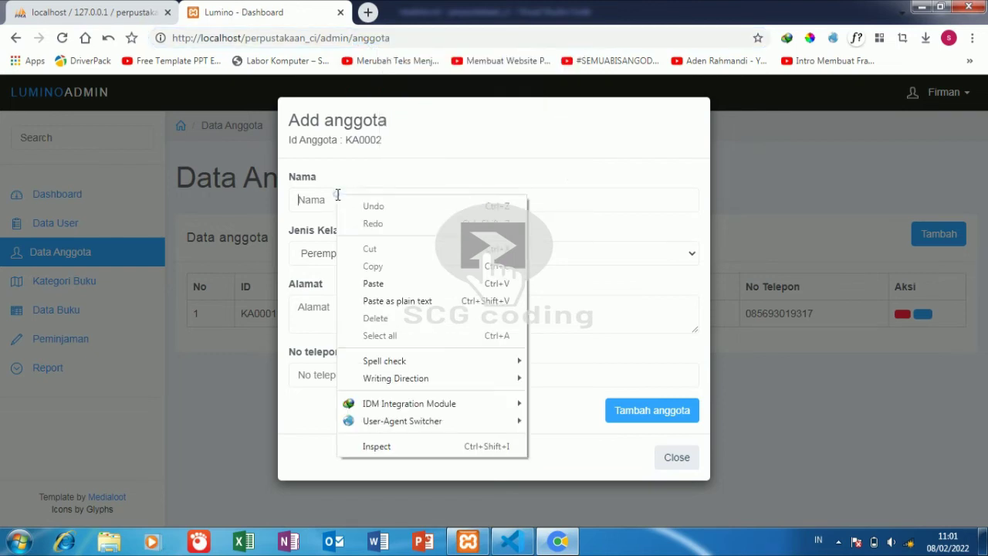
{"action": "left_click", "coordinate": [369, 283]}
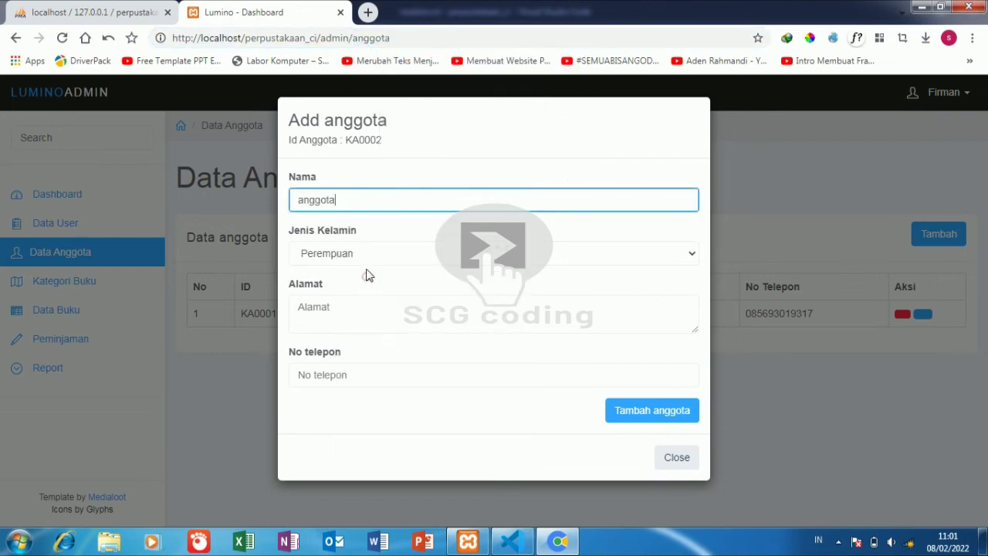
{"action": "type", "text": "1"}
{"action": "double_click", "coordinate": [391, 194]}
{"action": "right_click", "coordinate": [303, 201]}
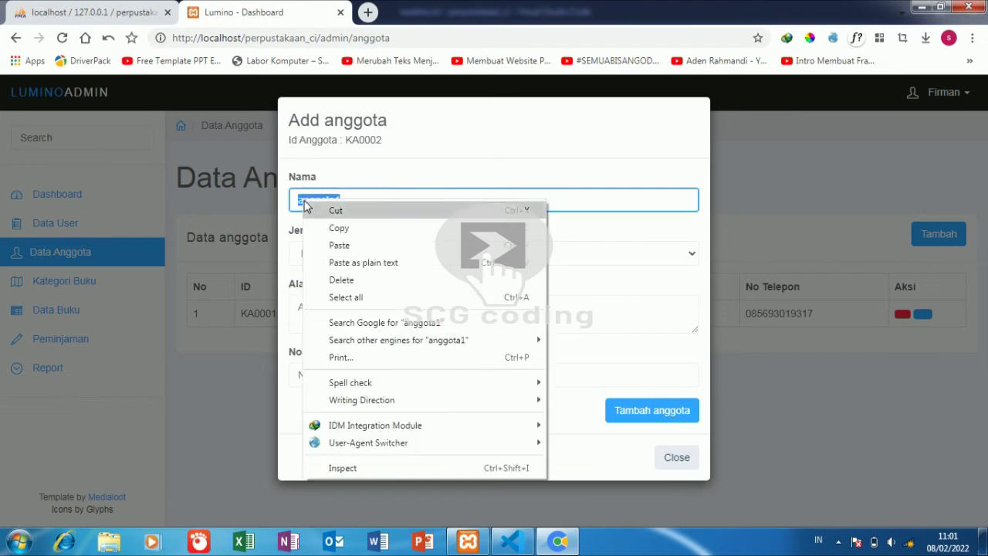
{"action": "left_click", "coordinate": [340, 228]}
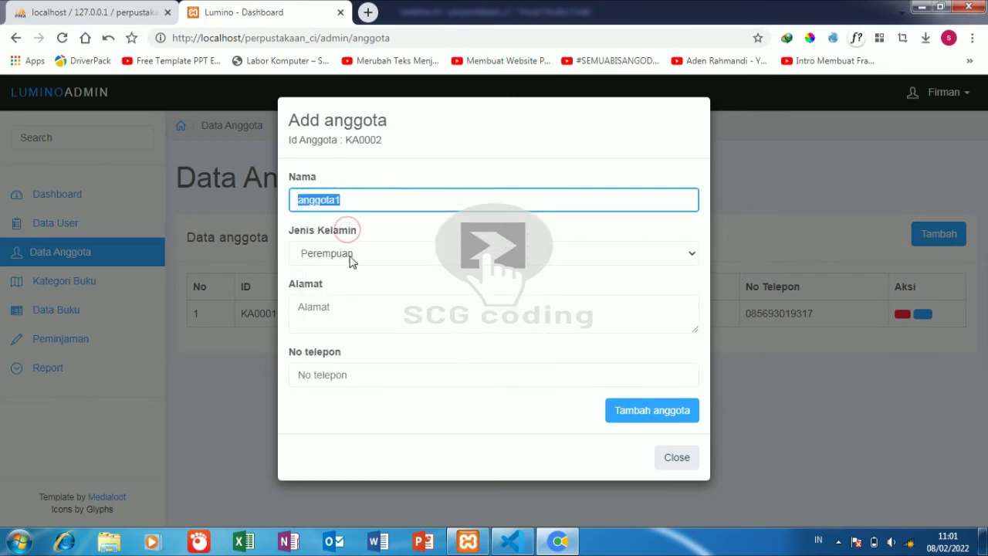
- Set the member's gender to Laki-laki, fill in the address and a suggested phone number, and add the member
{"action": "left_click", "coordinate": [348, 255]}
{"action": "left_click", "coordinate": [346, 283]}
{"action": "left_click", "coordinate": [343, 306]}
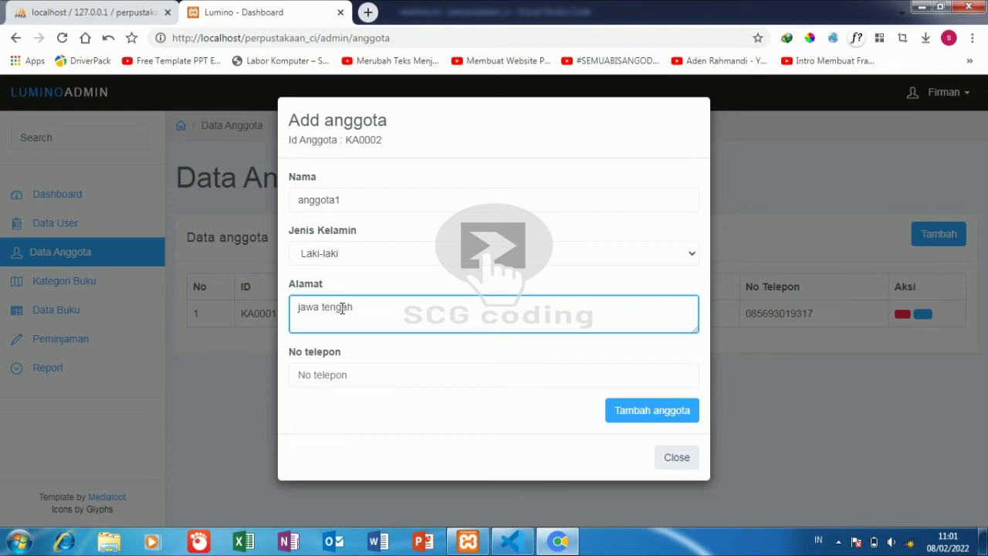
{"action": "left_click", "coordinate": [333, 386]}
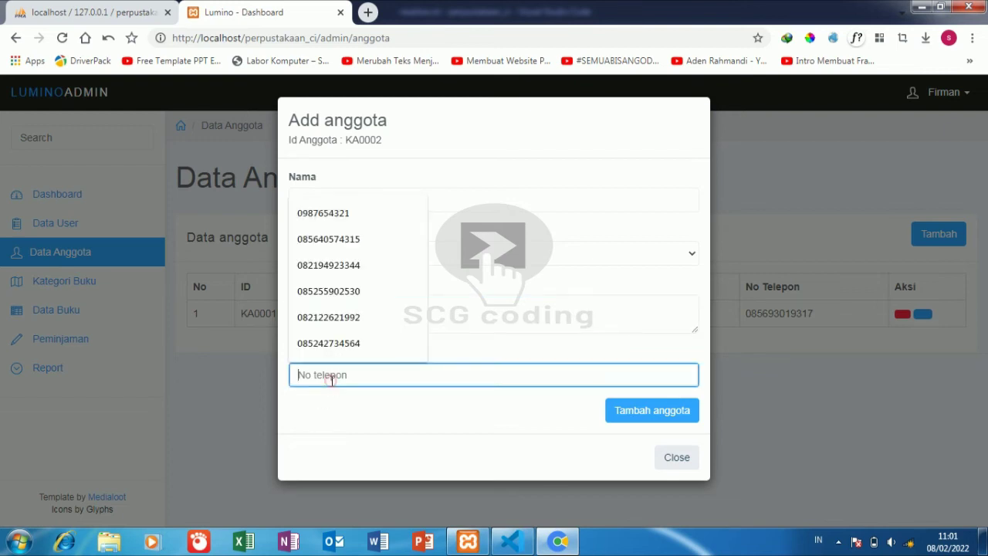
{"action": "left_click", "coordinate": [333, 337]}
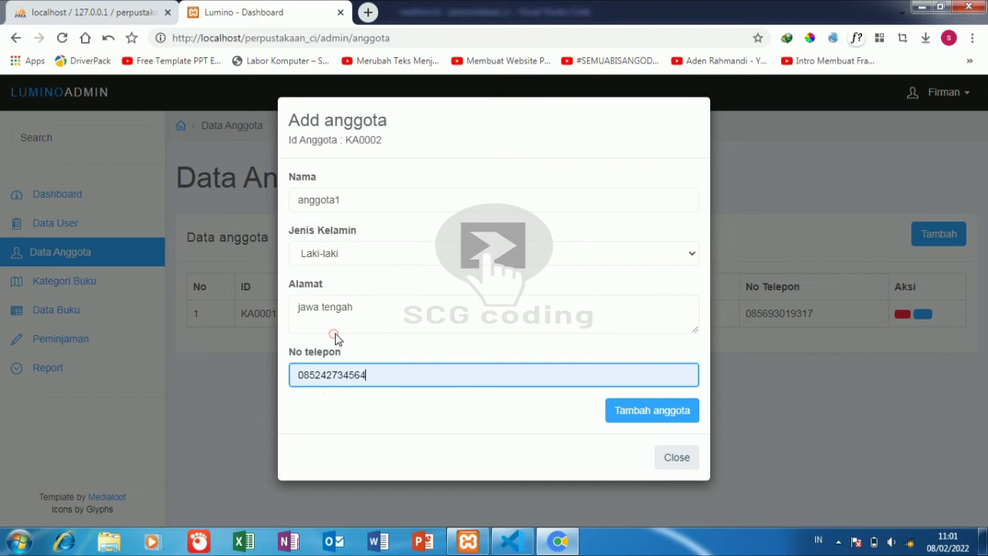
{"action": "left_click", "coordinate": [632, 414]}
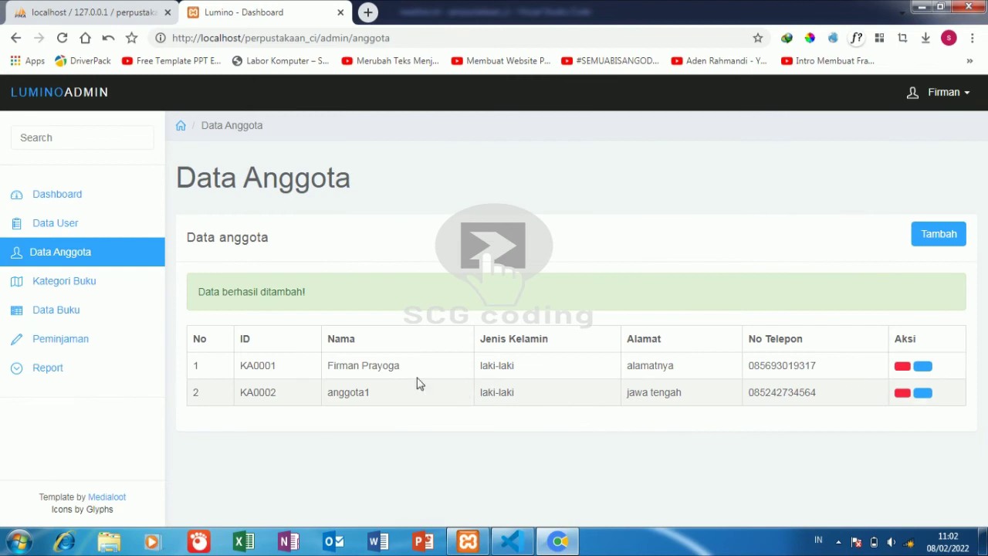
- Open the Kategori Buku page and add a new book category named teknologi
{"action": "left_click", "coordinate": [124, 290]}
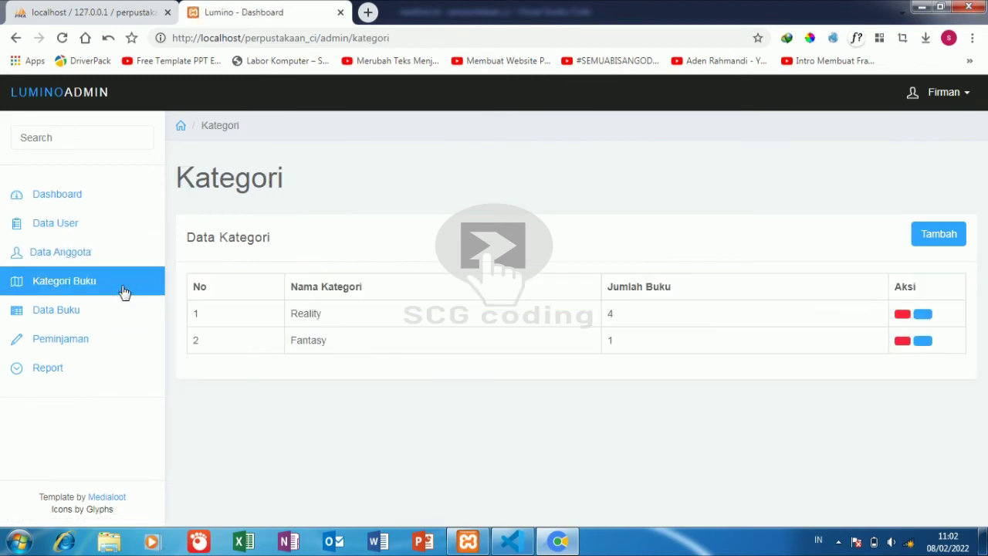
{"action": "left_click", "coordinate": [959, 237]}
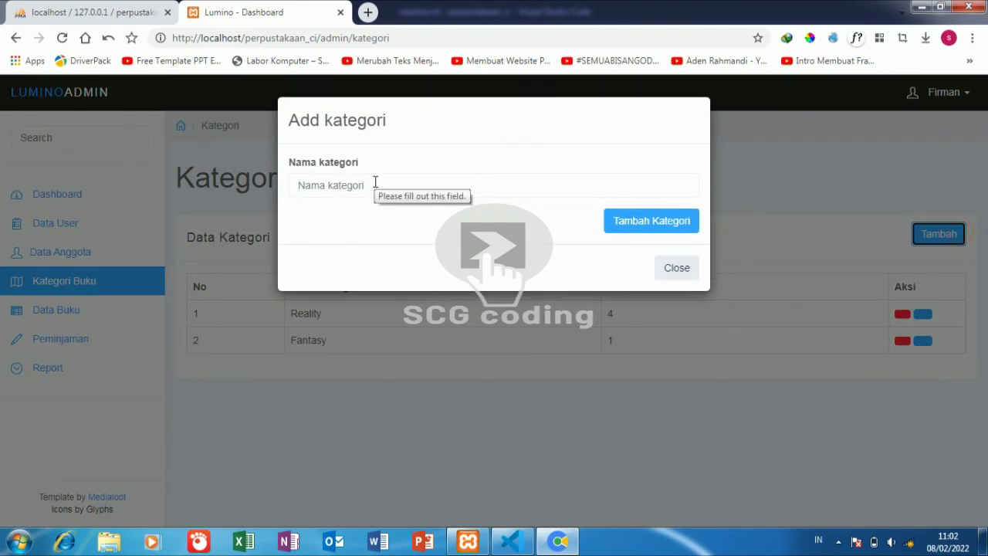
{"action": "left_click", "coordinate": [375, 182]}
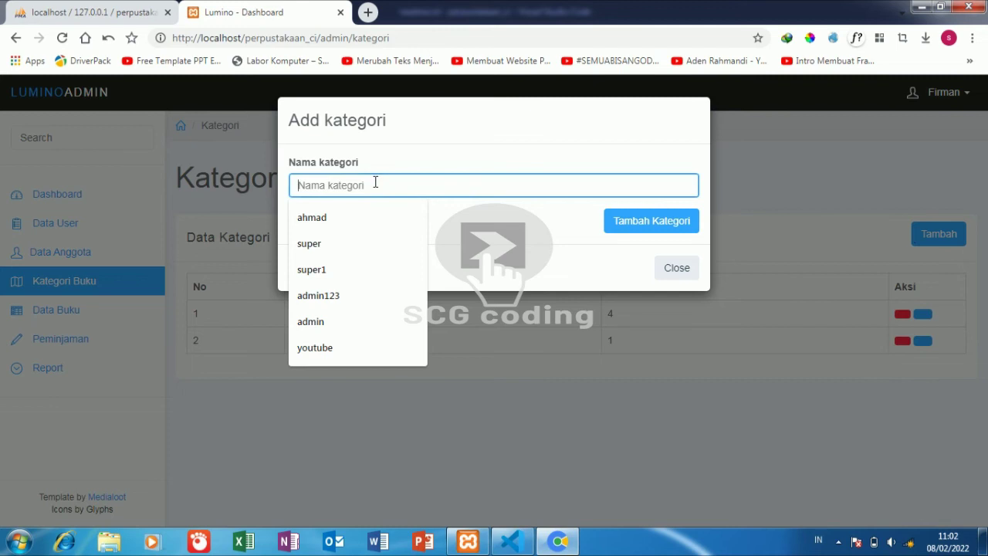
{"action": "type", "text": "teknologi"}
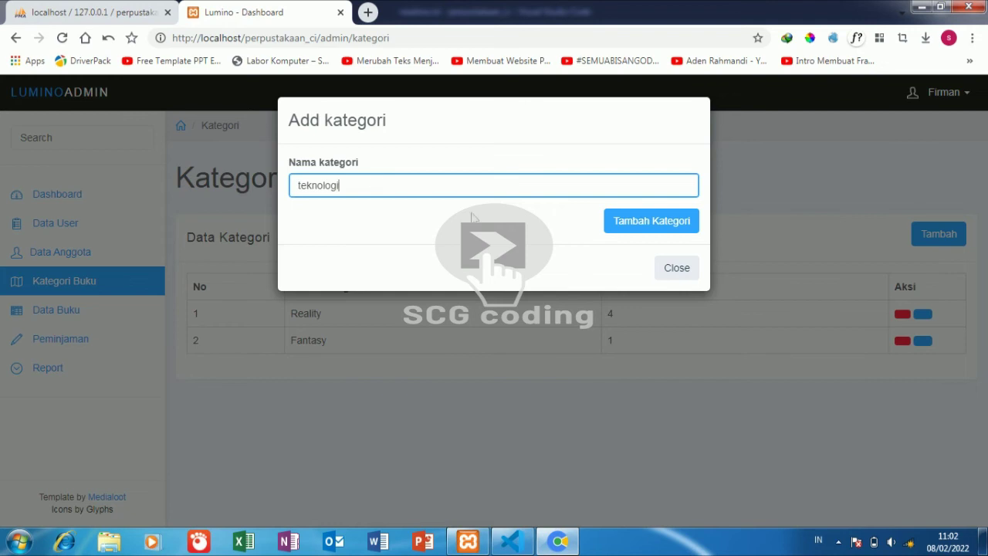
{"action": "left_click", "coordinate": [619, 223]}
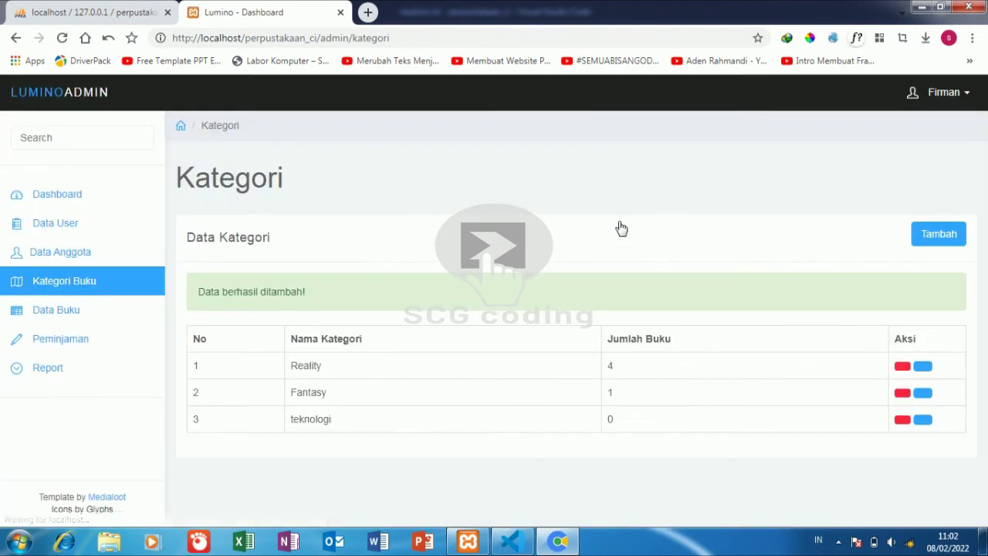
- Review the Data Buku and Peminjaman pages, opening the form for adding a record on each
{"action": "left_click", "coordinate": [100, 322]}
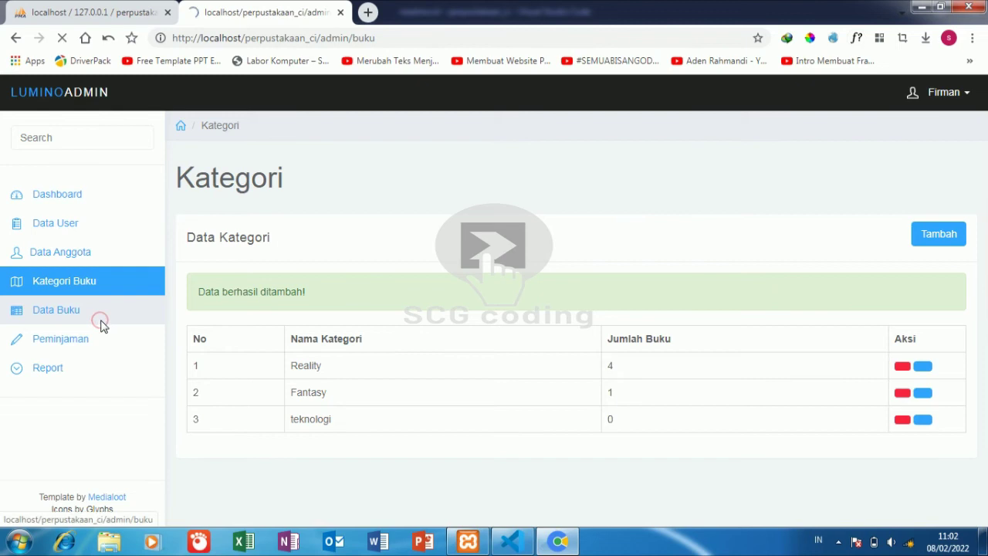
{"action": "scroll", "coordinate": [734, 378], "scroll_direction": "down", "scroll_amount": 2}
{"action": "scroll", "coordinate": [838, 396], "scroll_direction": "up", "scroll_amount": 2}
{"action": "left_click", "coordinate": [924, 234]}
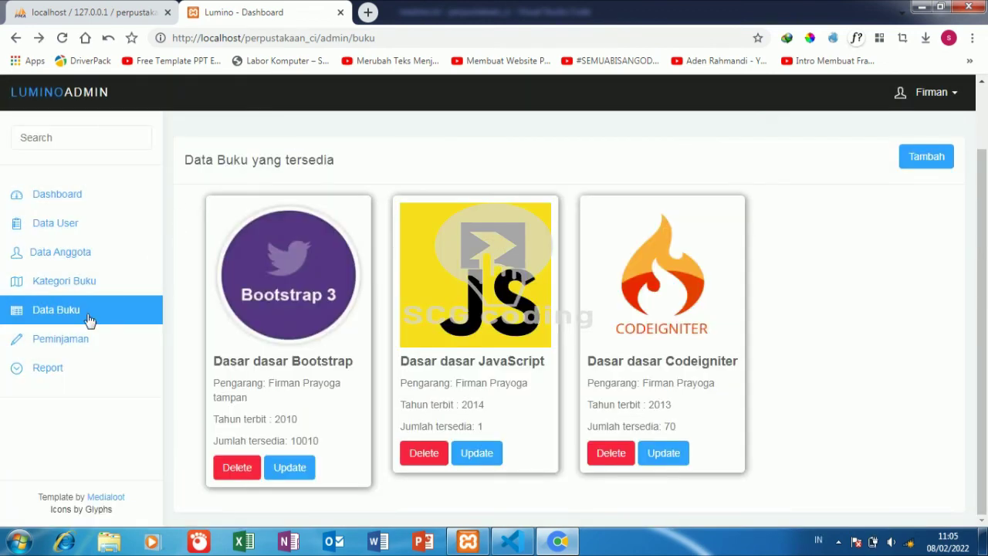
{"action": "left_click", "coordinate": [82, 339]}
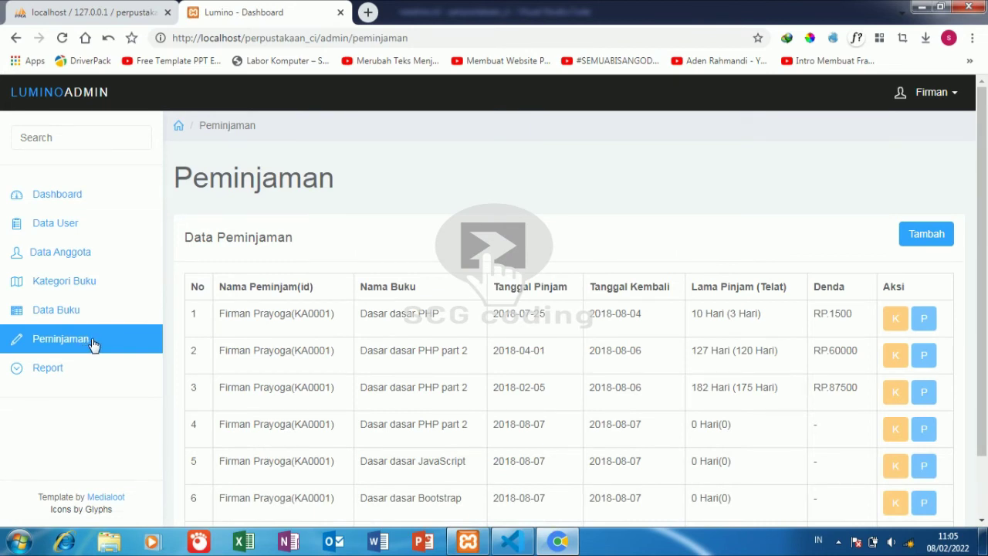
{"action": "left_click", "coordinate": [916, 240]}
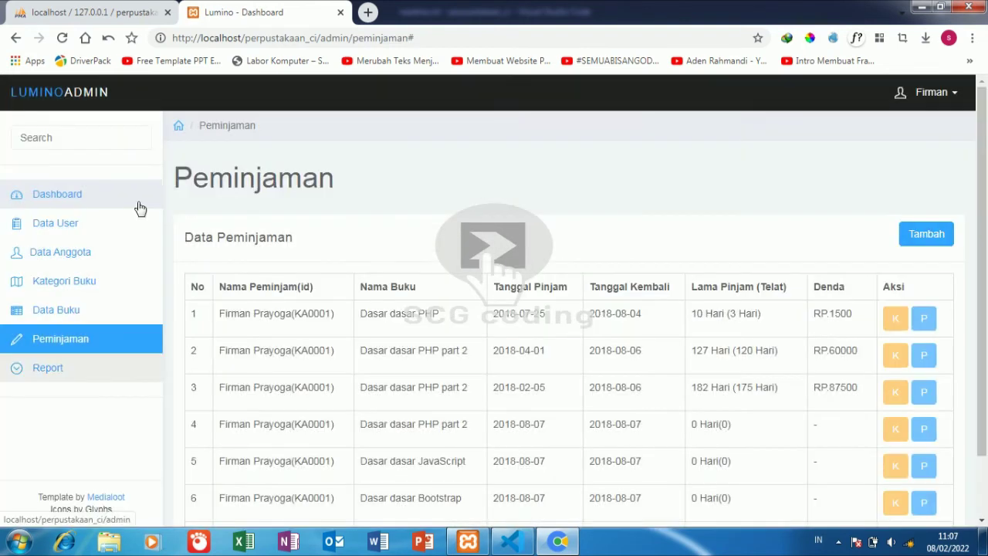
- Return to the Dashboard and log out of the current manager account
{"action": "left_click", "coordinate": [137, 203]}
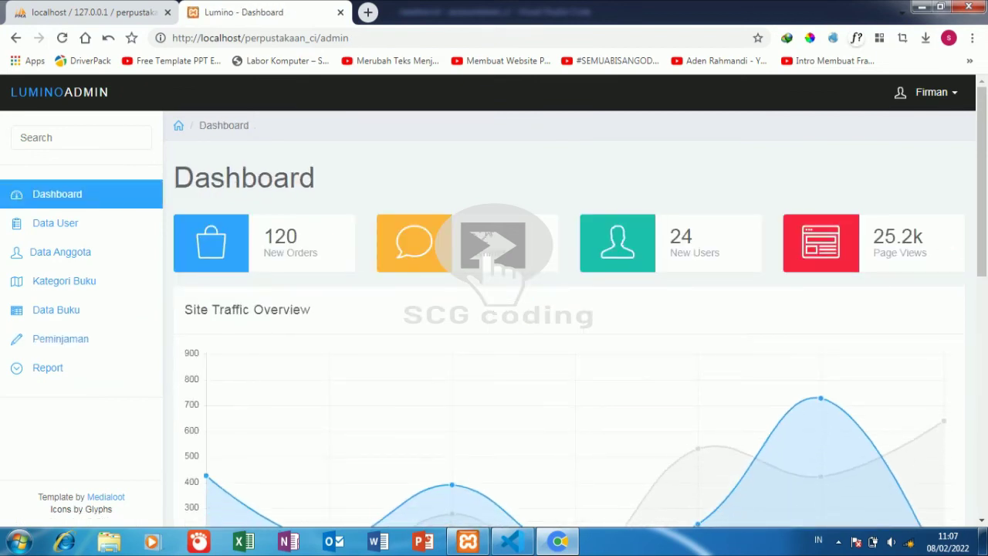
{"action": "left_click", "coordinate": [948, 96]}
{"action": "left_click", "coordinate": [932, 135]}
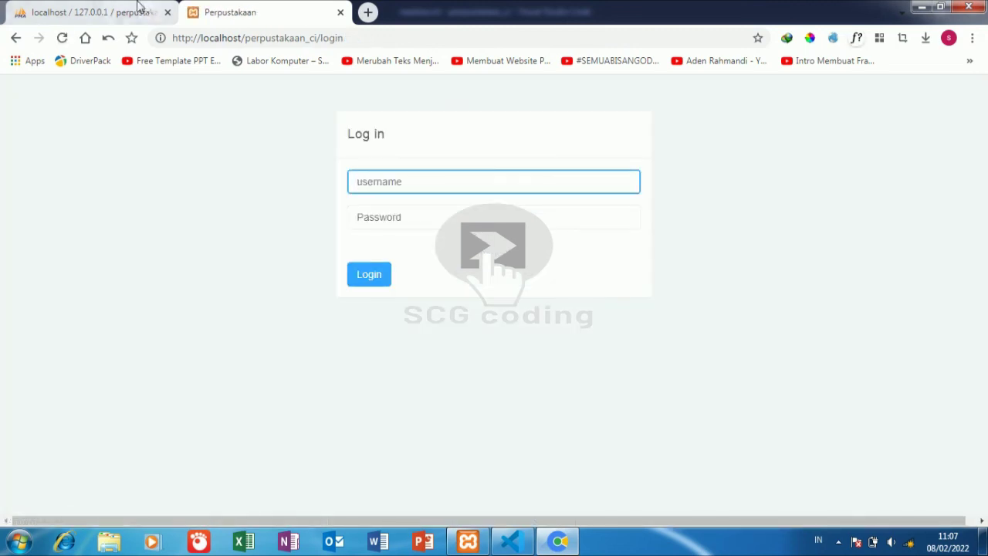
- Switch to phpMyAdmin, browse tbl_user in the perpustakaan database, and copy the username of the row with id 28
{"action": "left_click", "coordinate": [139, 6]}
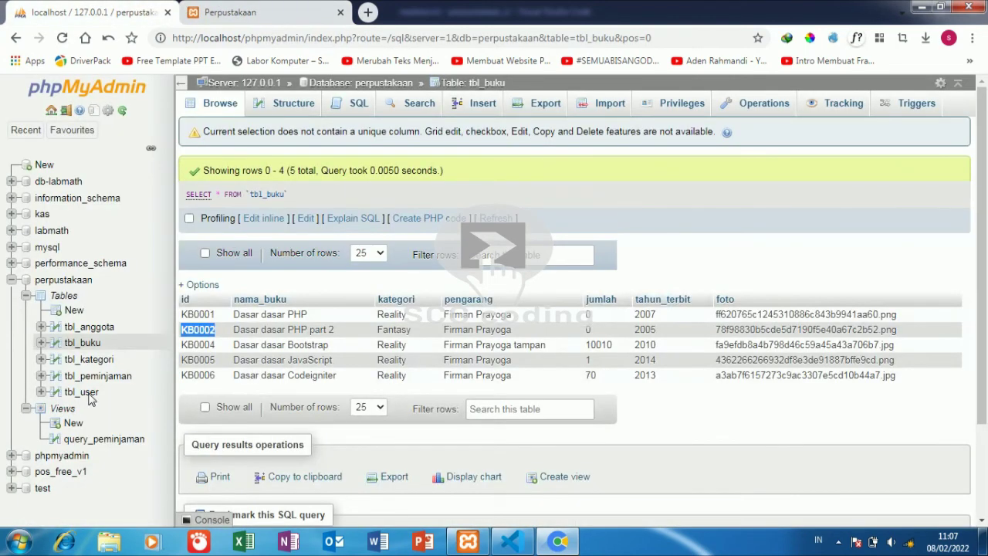
{"action": "left_click", "coordinate": [83, 393]}
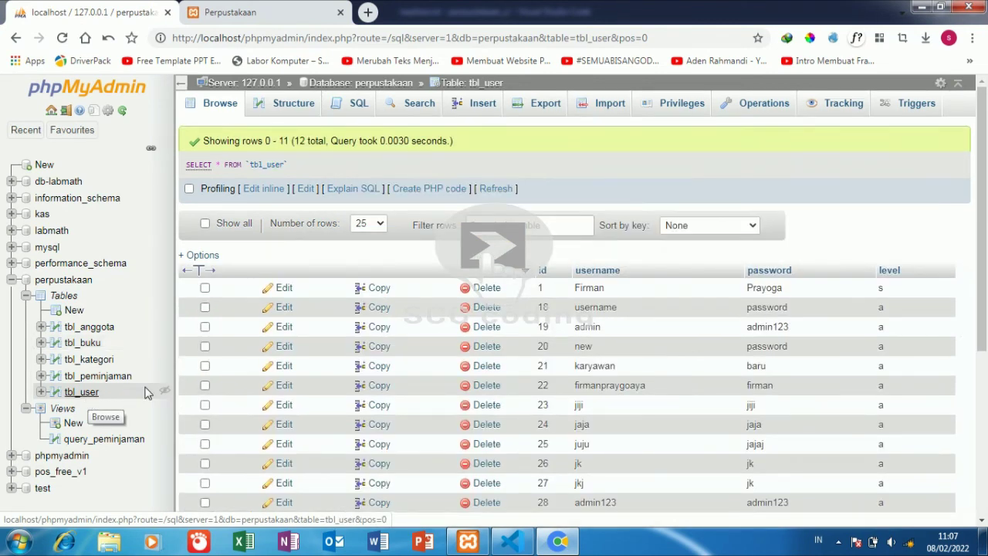
{"action": "scroll", "coordinate": [610, 347], "scroll_direction": "down", "scroll_amount": 2}
{"action": "scroll", "coordinate": [610, 347], "scroll_direction": "down", "scroll_amount": 3}
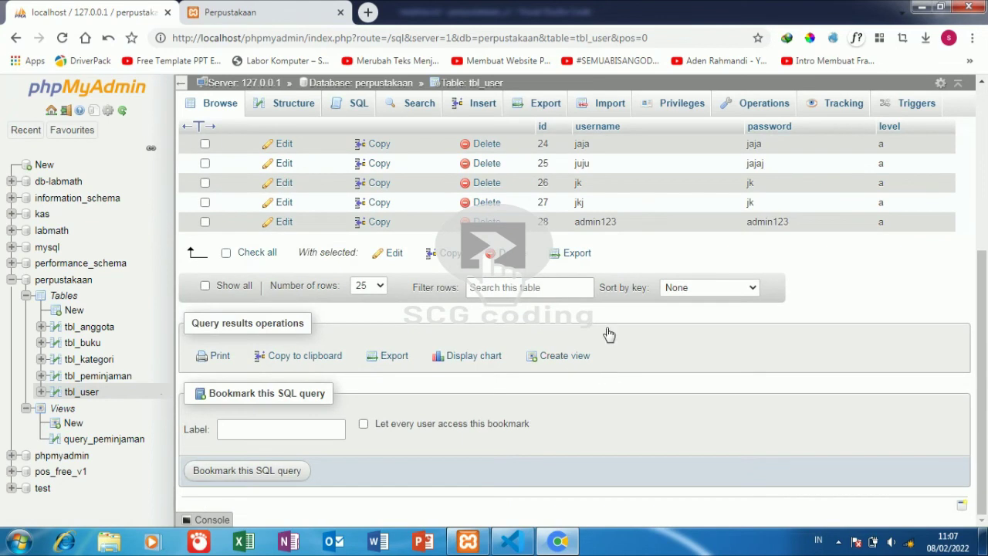
{"action": "double_click", "coordinate": [609, 219]}
{"action": "right_click", "coordinate": [608, 219]}
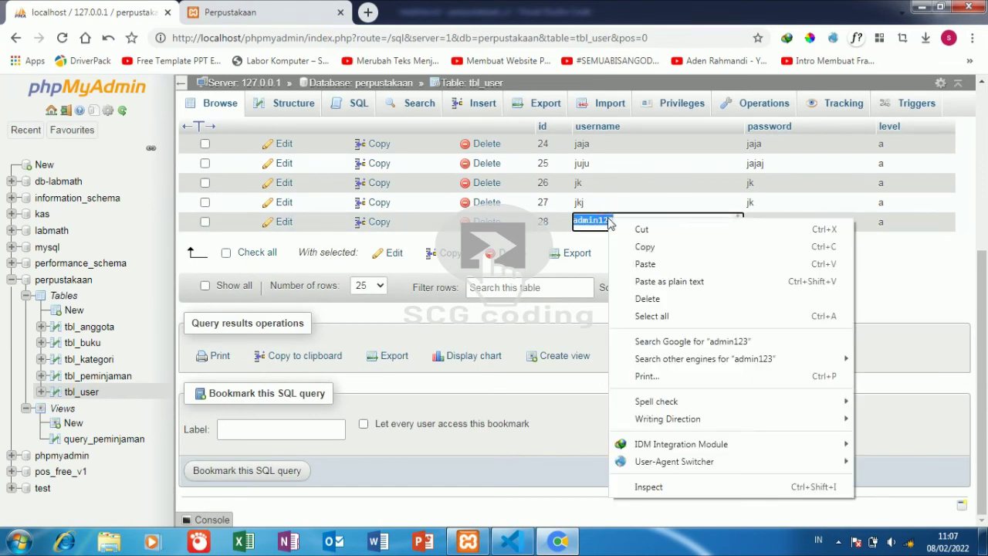
{"action": "left_click", "coordinate": [644, 247]}
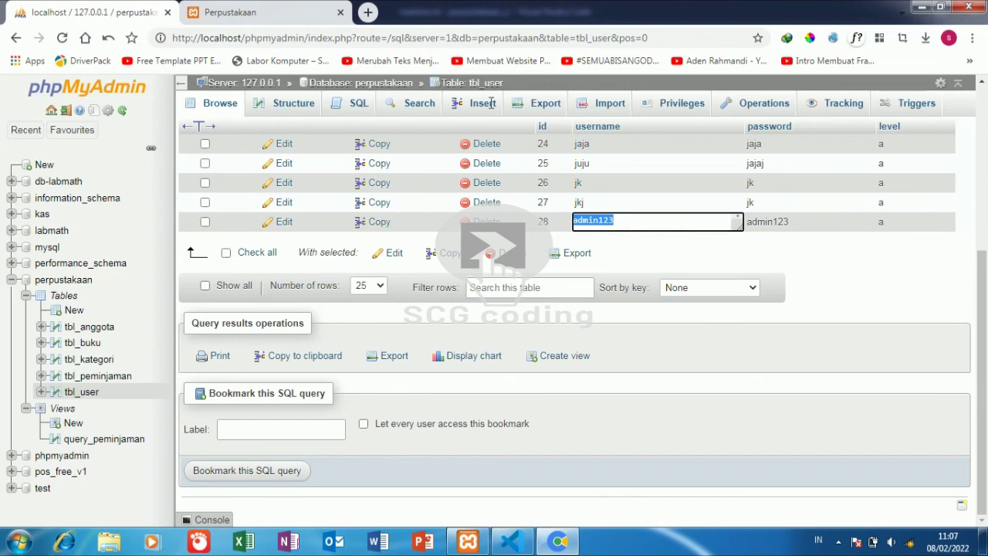
- Return to the library login page, paste the copied text as username and as account password, and log in
{"action": "left_click", "coordinate": [286, 11]}
{"action": "right_click", "coordinate": [459, 191]}
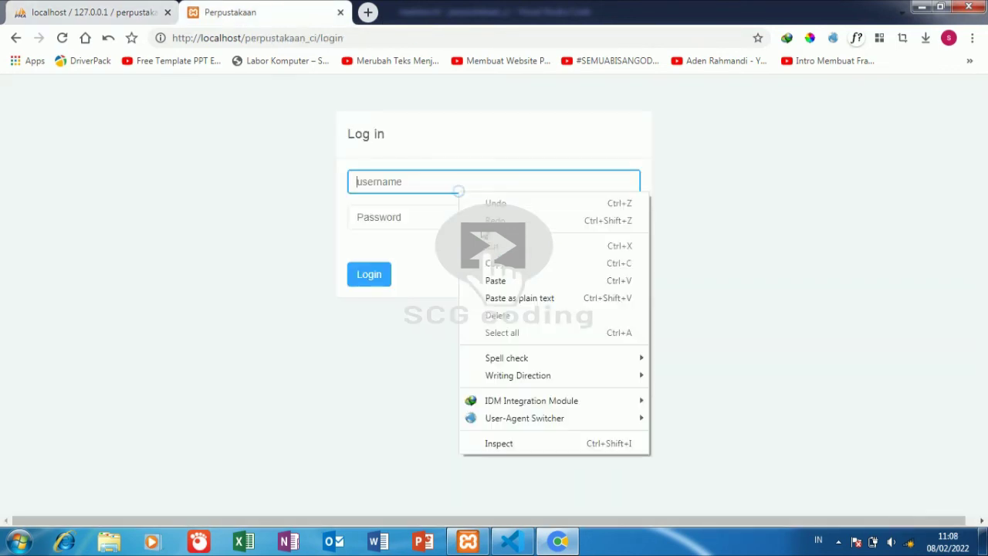
{"action": "left_click", "coordinate": [500, 280]}
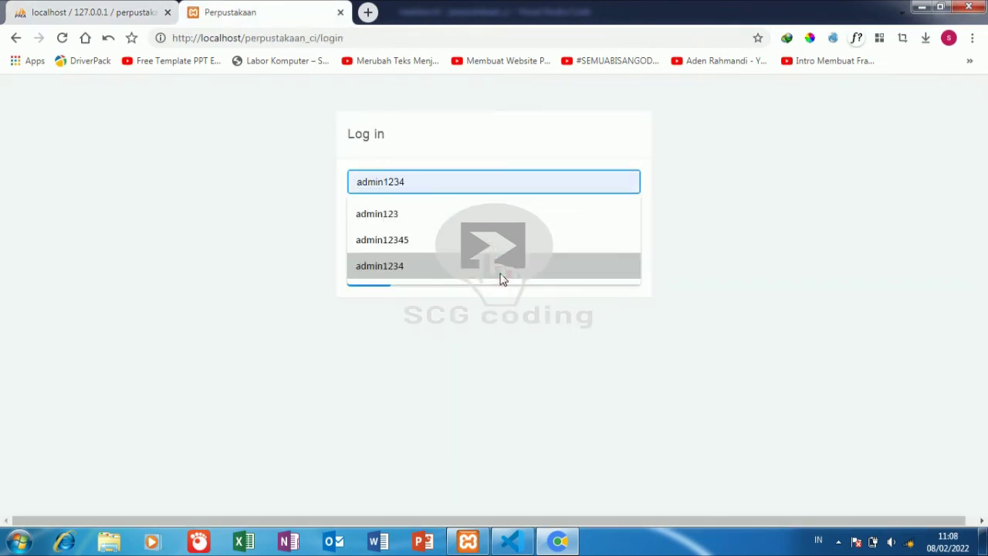
{"action": "left_click", "coordinate": [734, 246]}
{"action": "right_click", "coordinate": [489, 220]}
{"action": "left_click", "coordinate": [528, 287]}
{"action": "left_click", "coordinate": [371, 274]}
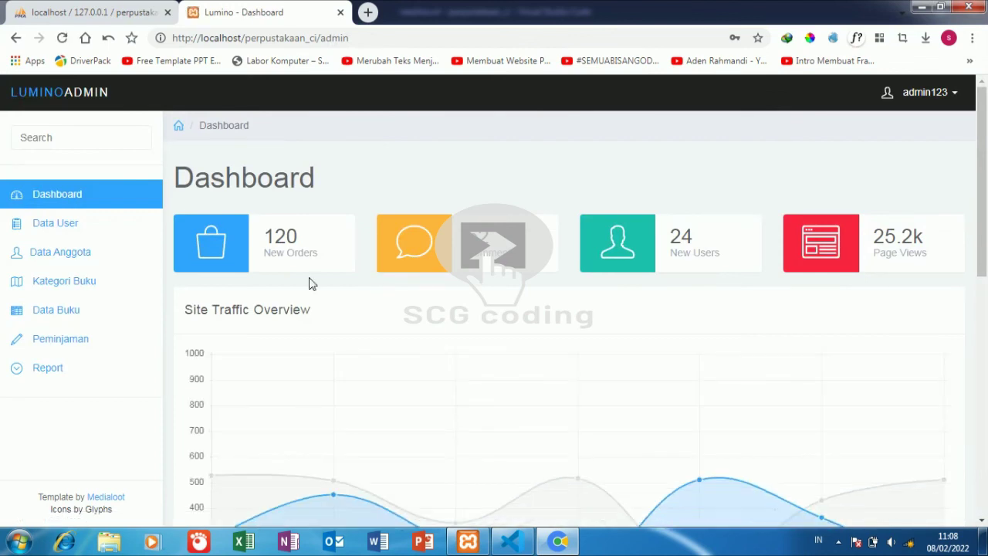
- Check which actions the admin account offers on the Data User, Data Anggota, Kategori Buku and Data Buku pages
{"action": "left_click", "coordinate": [118, 287]}
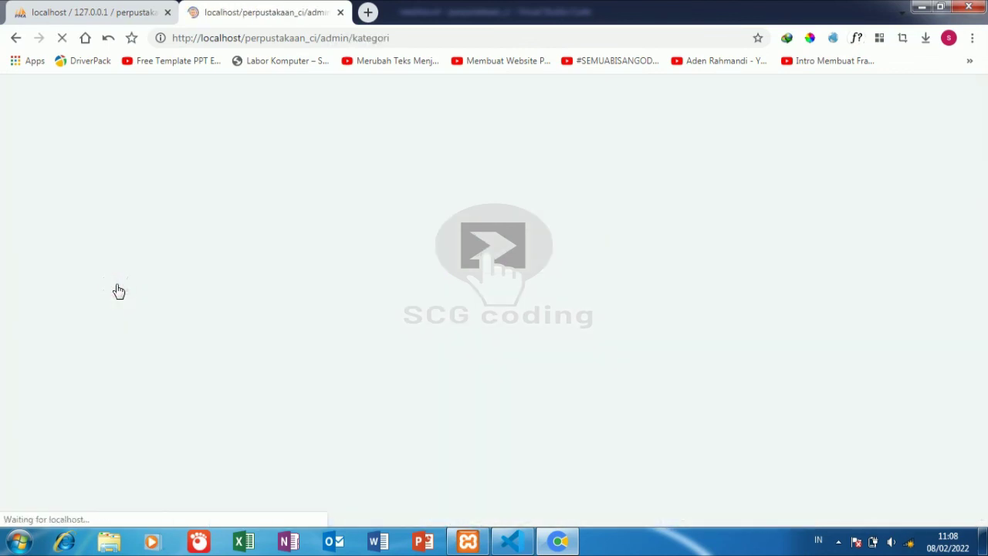
{"action": "left_click", "coordinate": [113, 218]}
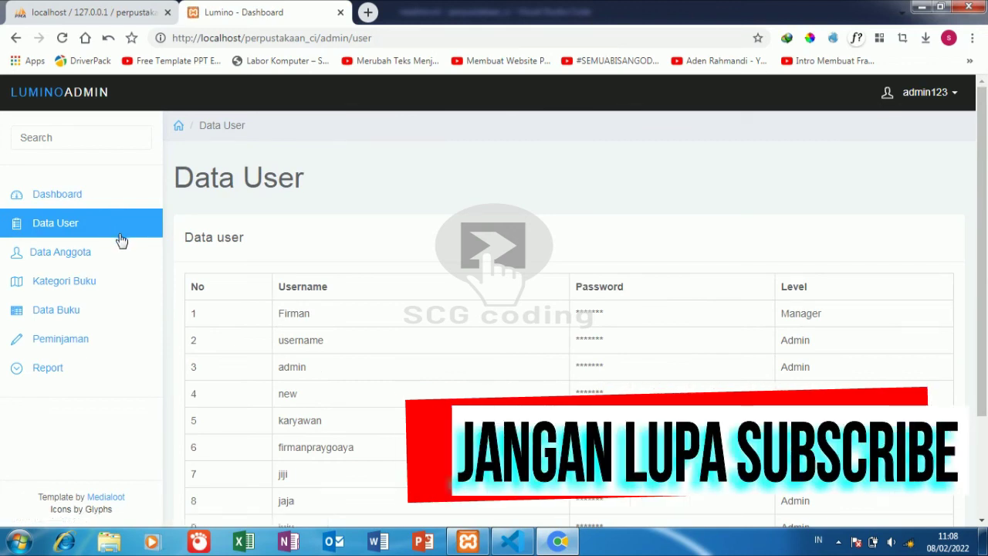
{"action": "left_click", "coordinate": [114, 262]}
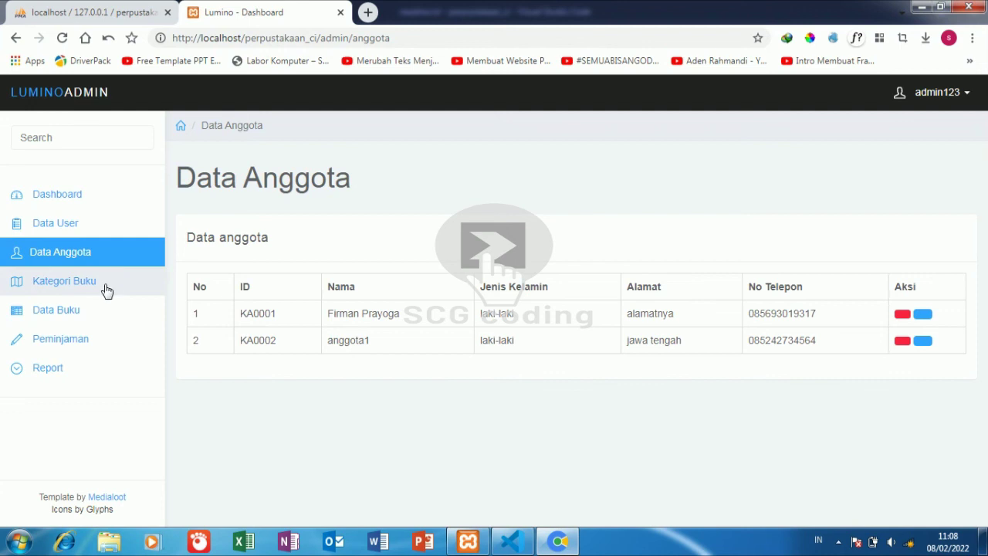
{"action": "left_click", "coordinate": [102, 287]}
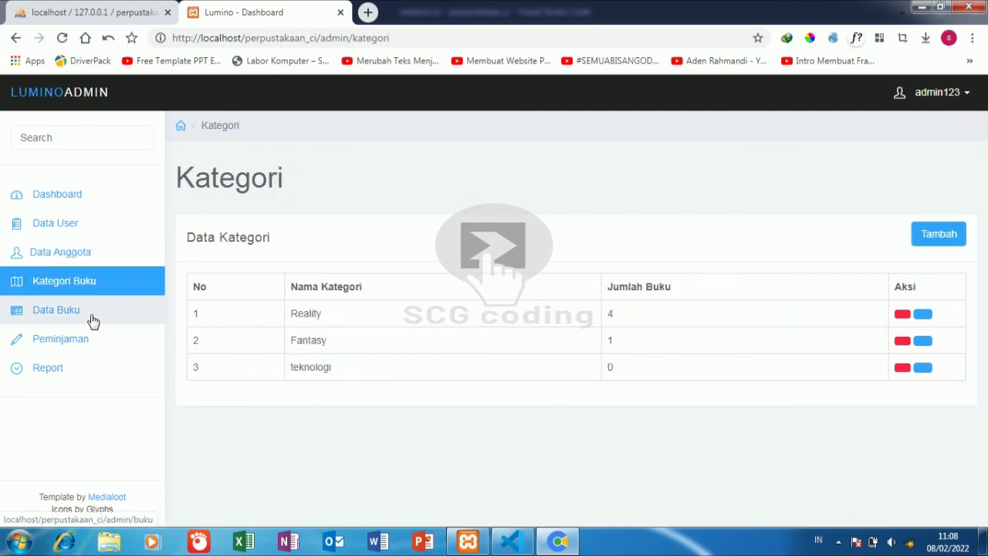
{"action": "left_click", "coordinate": [92, 321]}
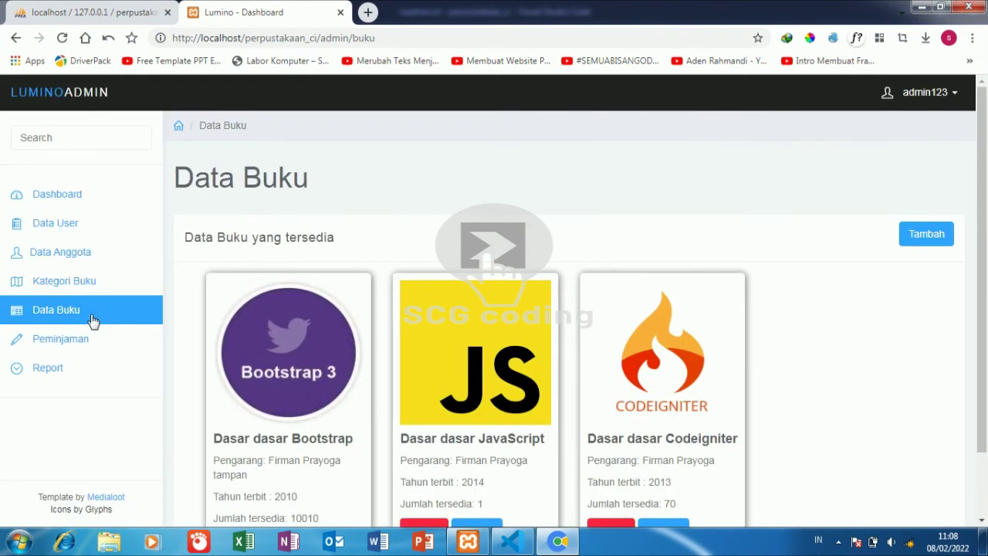
- Open the update form for the book Dasar dasar JavaScript and close it without saving
{"action": "scroll", "coordinate": [390, 419], "scroll_direction": "down", "scroll_amount": 1}
{"action": "left_click", "coordinate": [489, 454]}
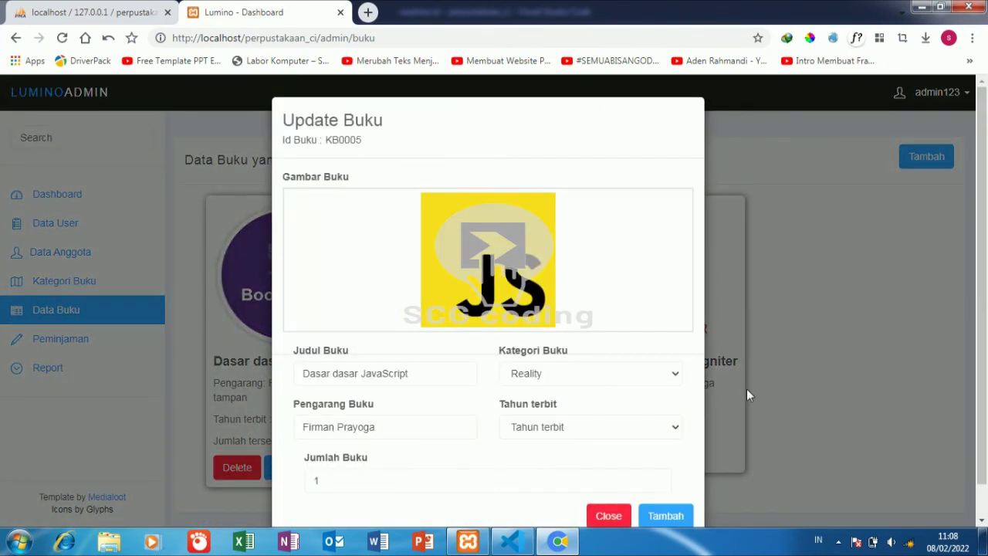
{"action": "left_click", "coordinate": [747, 388]}
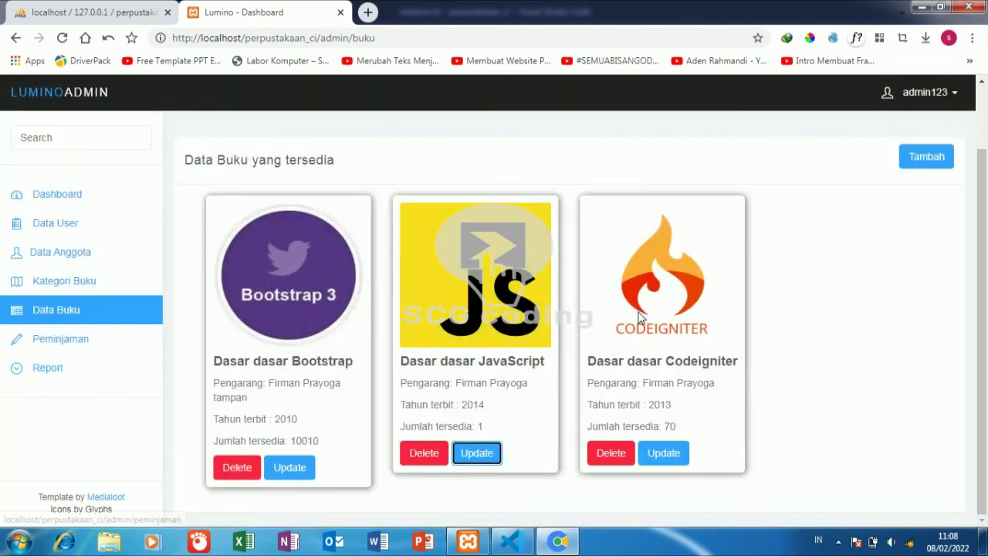
- Log out of the admin account
{"action": "left_click", "coordinate": [930, 93]}
{"action": "left_click", "coordinate": [920, 131]}
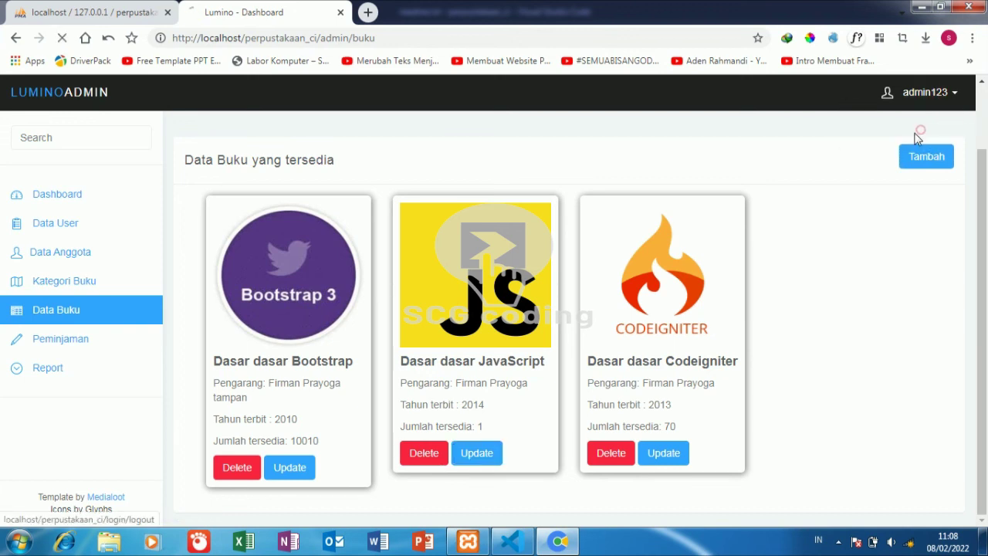